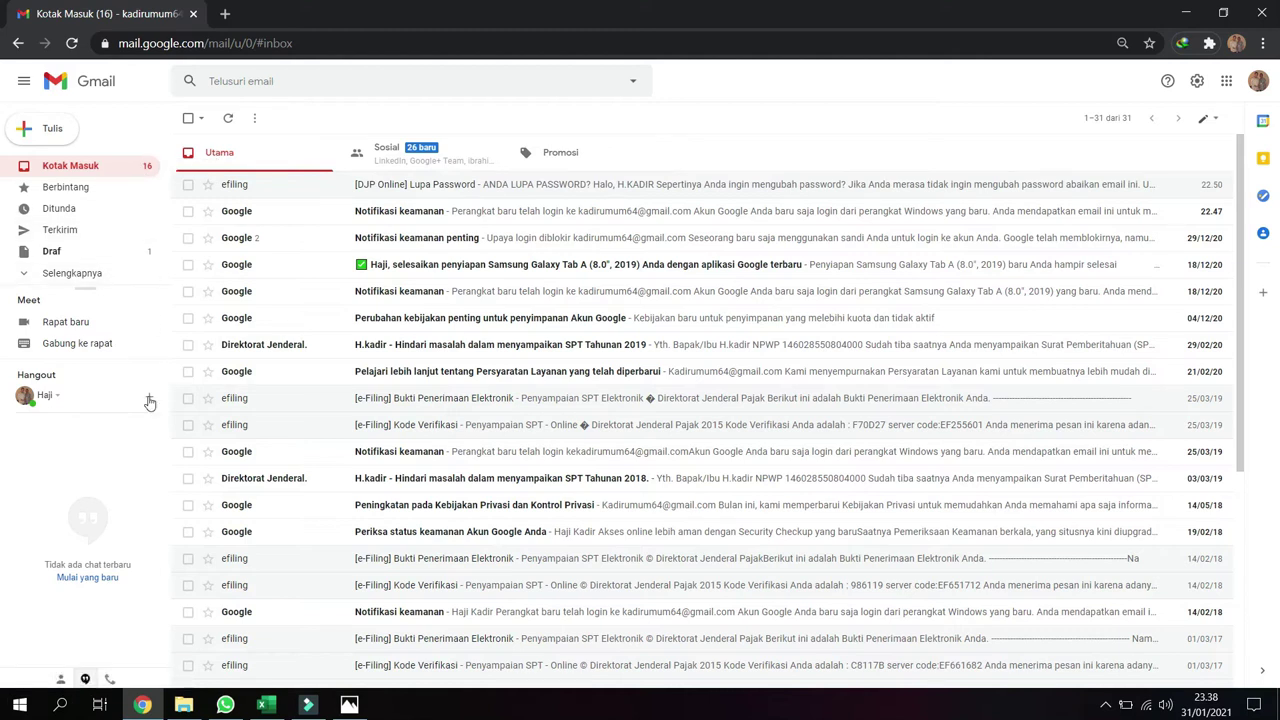
Google 'djp online' in a new tab and open the DJP Online - Direktorat Jenderal Pajak result
left_click(227, 14)
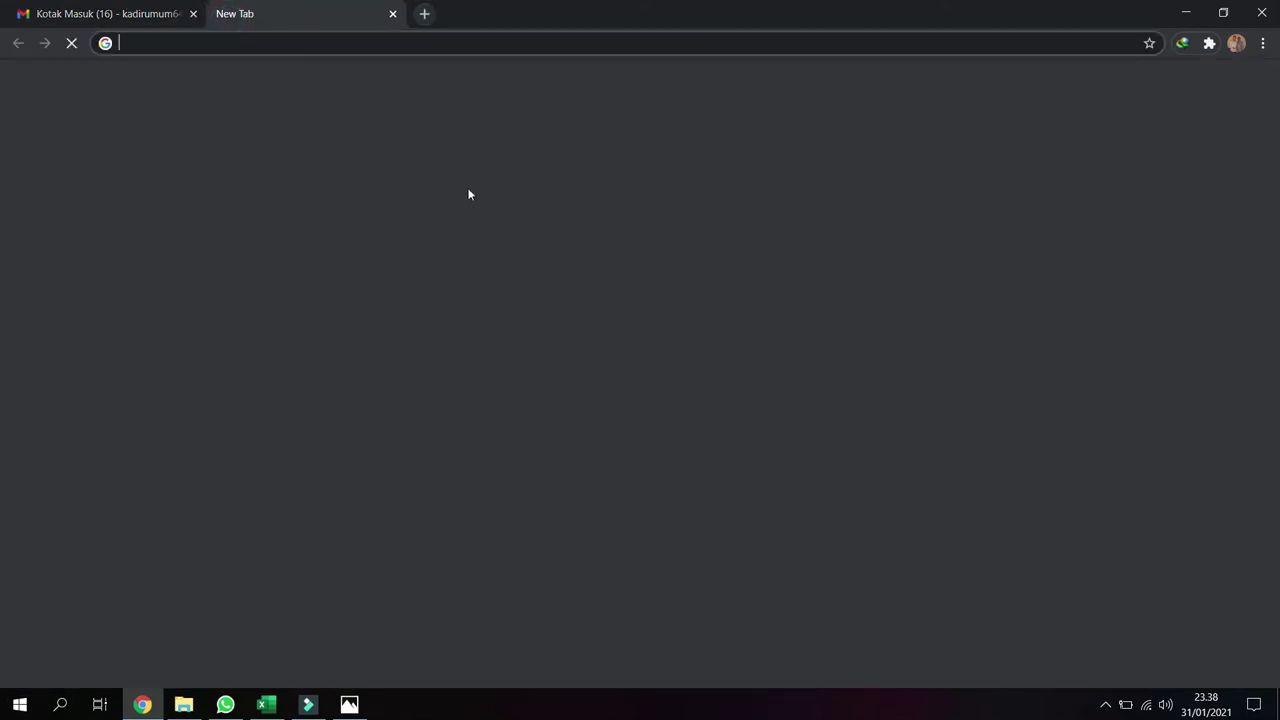
left_click(541, 400)
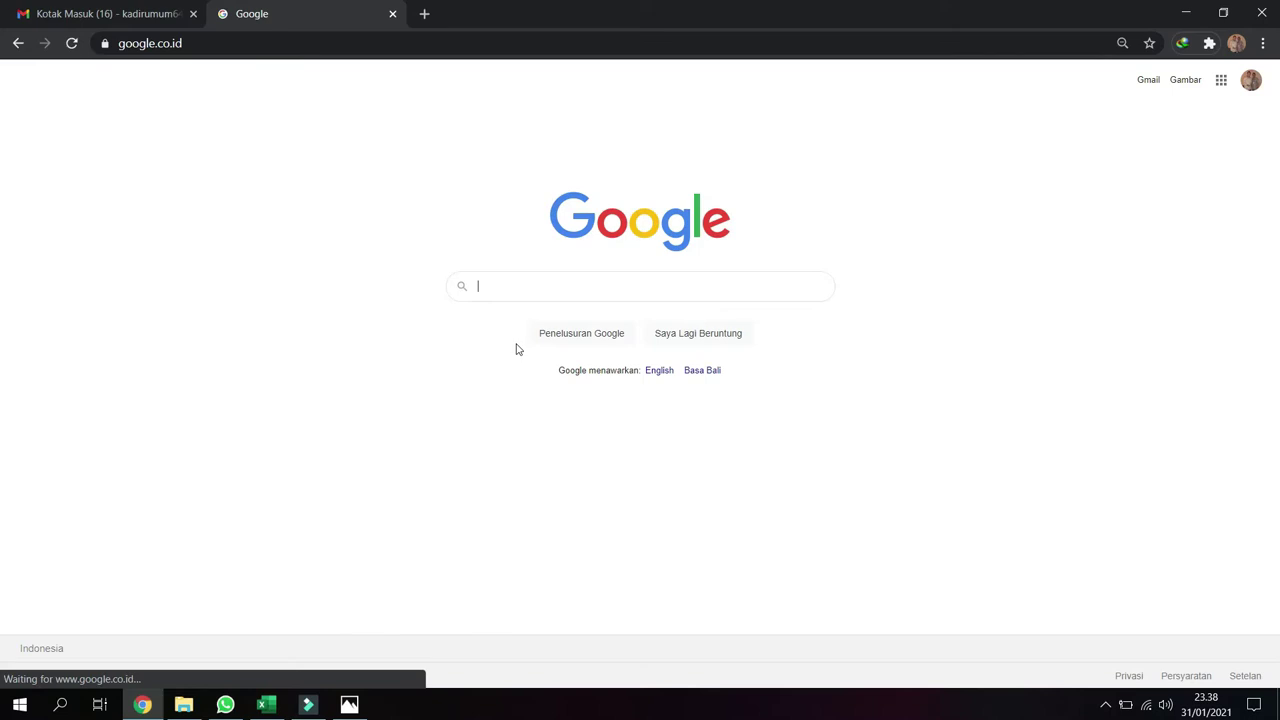
type("djp")
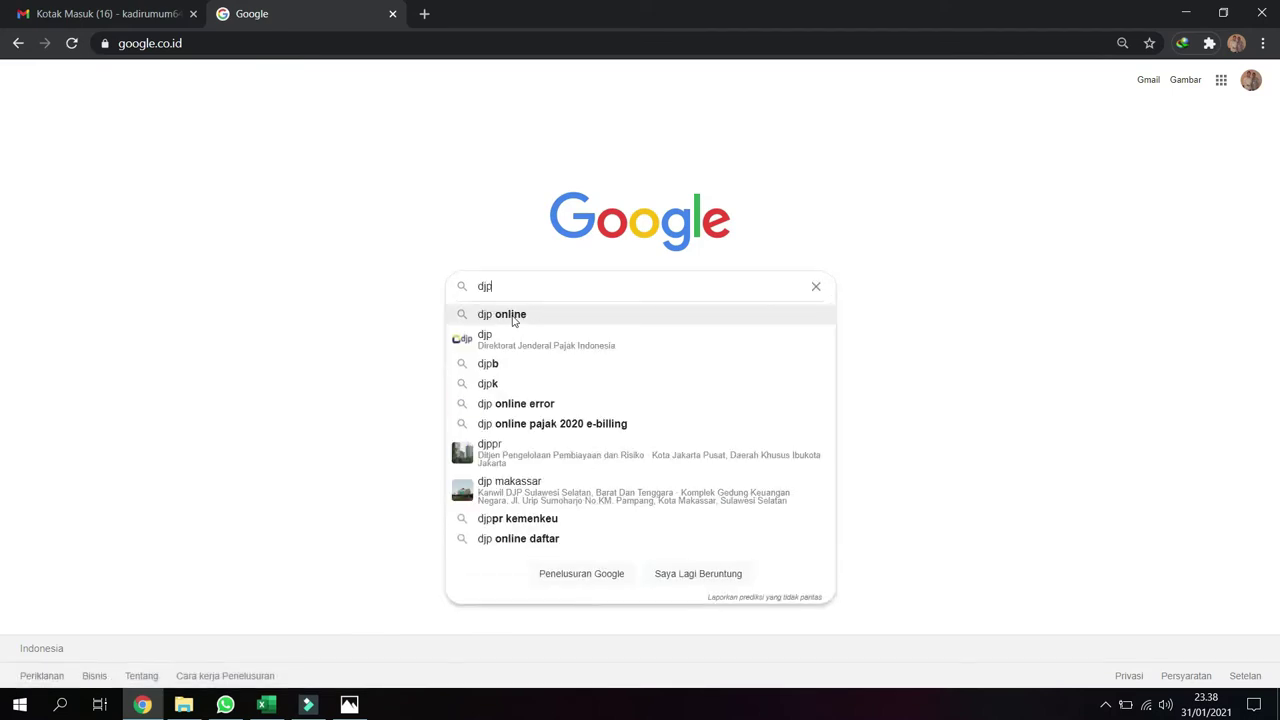
left_click(513, 316)
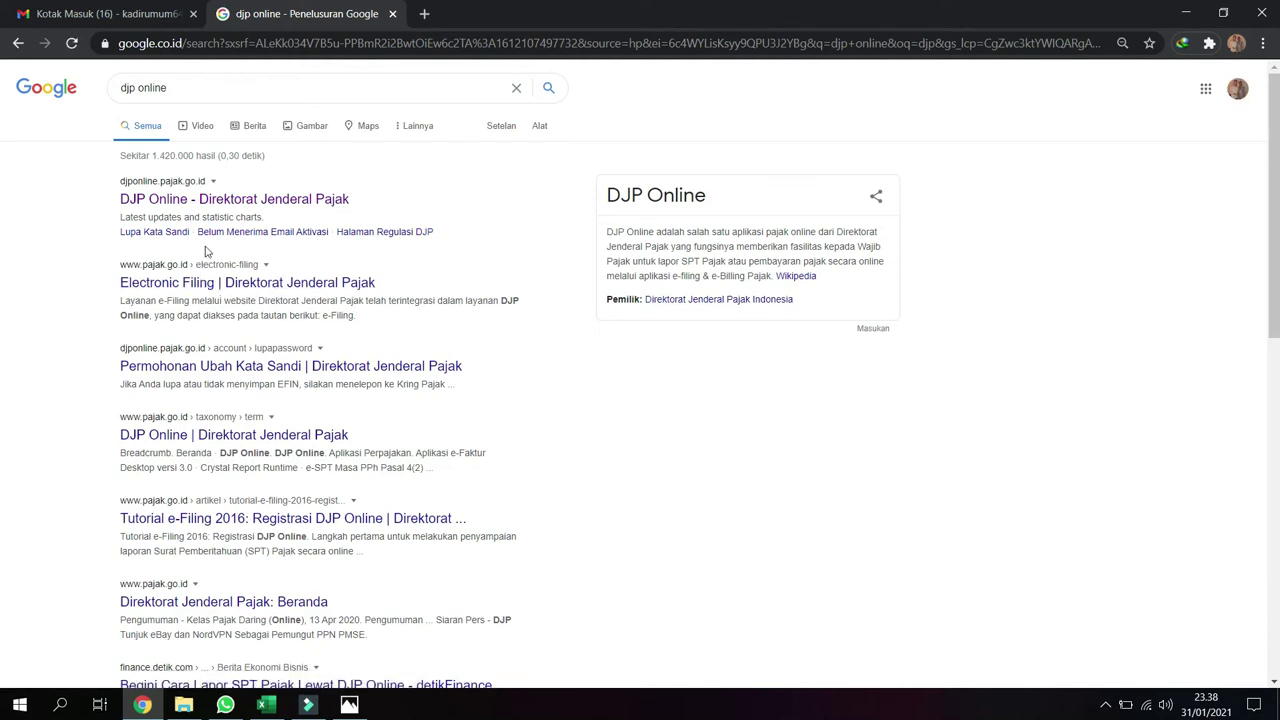
left_click(160, 201)
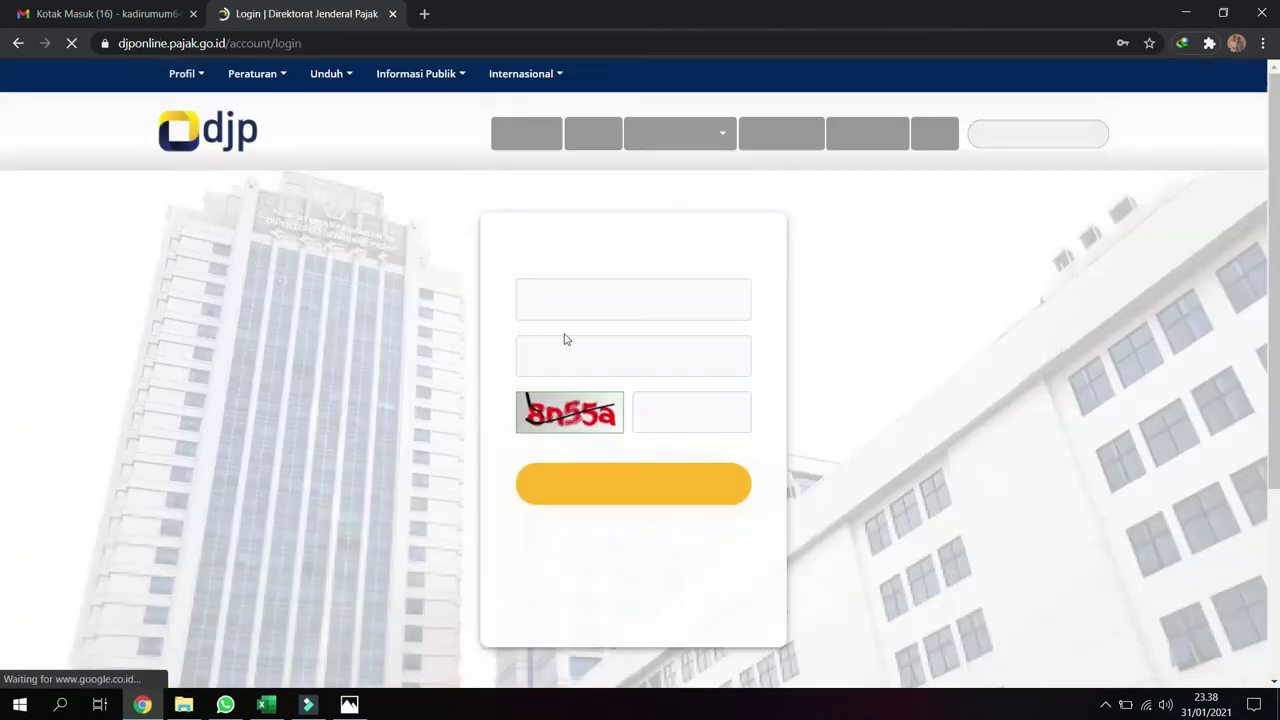
Log in to DJP Online with the taxpayer's NPWP, password and a refreshed security code
left_click(523, 305)
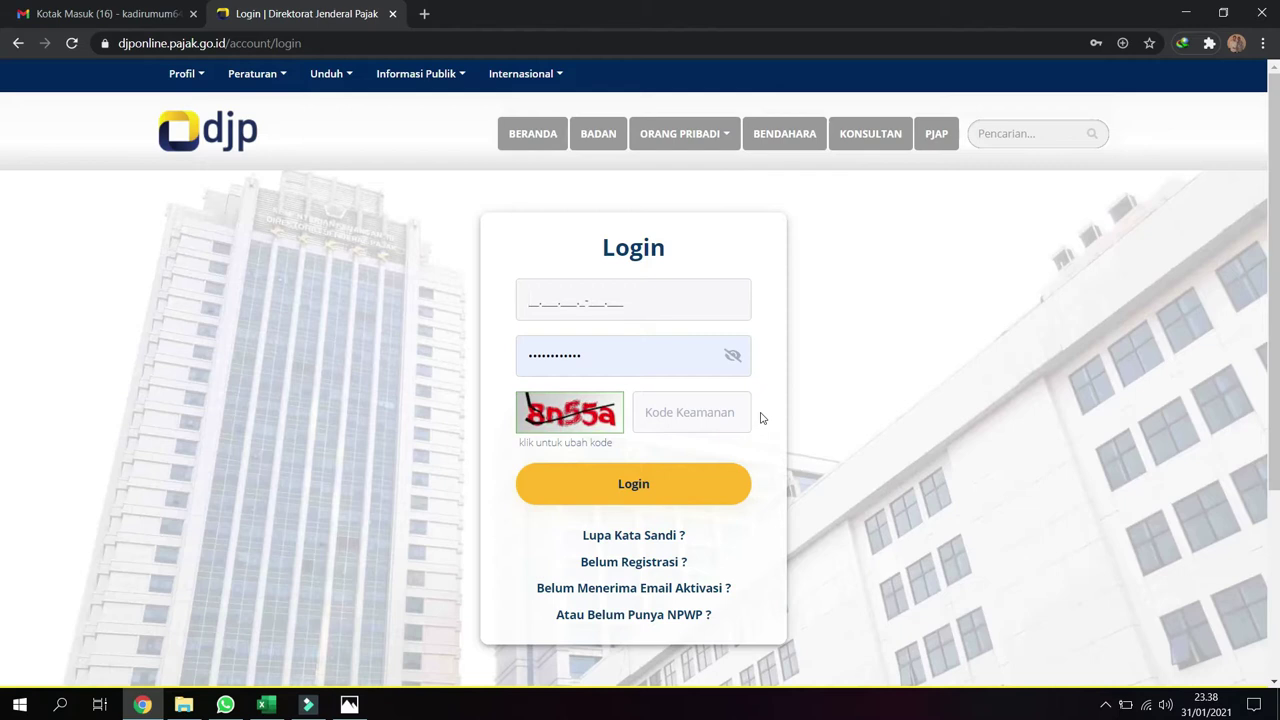
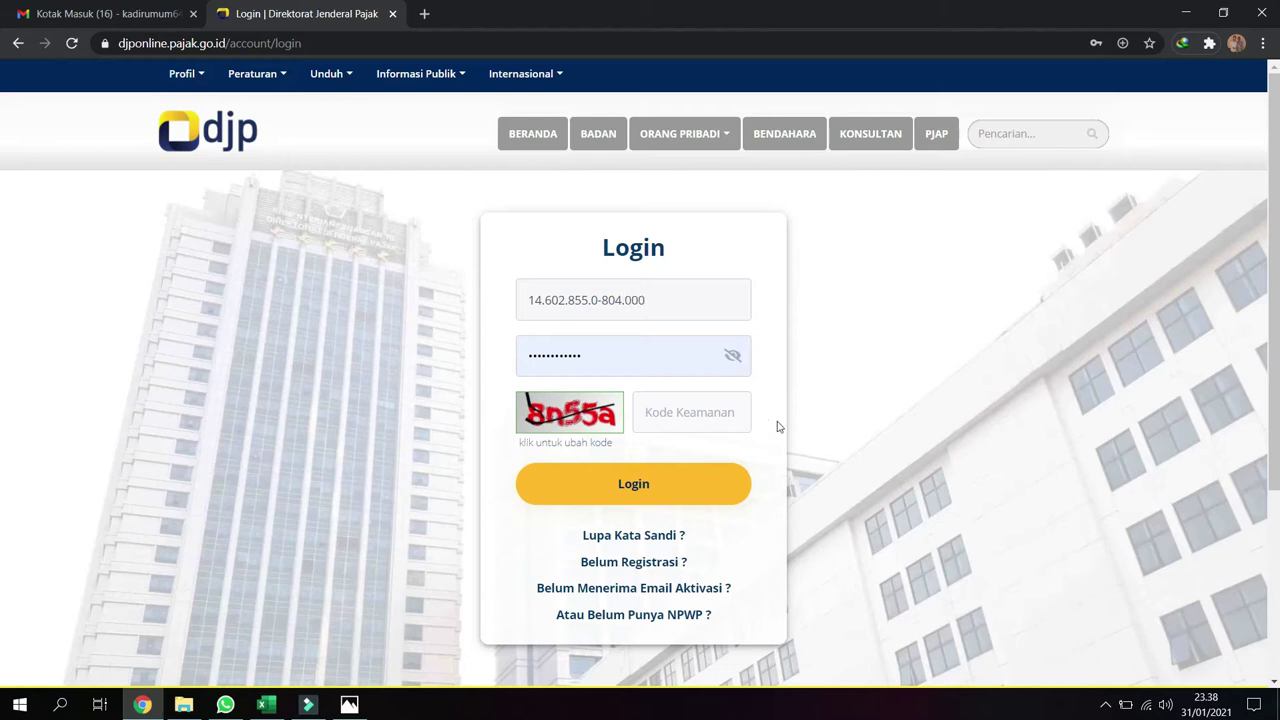
key("ctrl+a")
type("••")
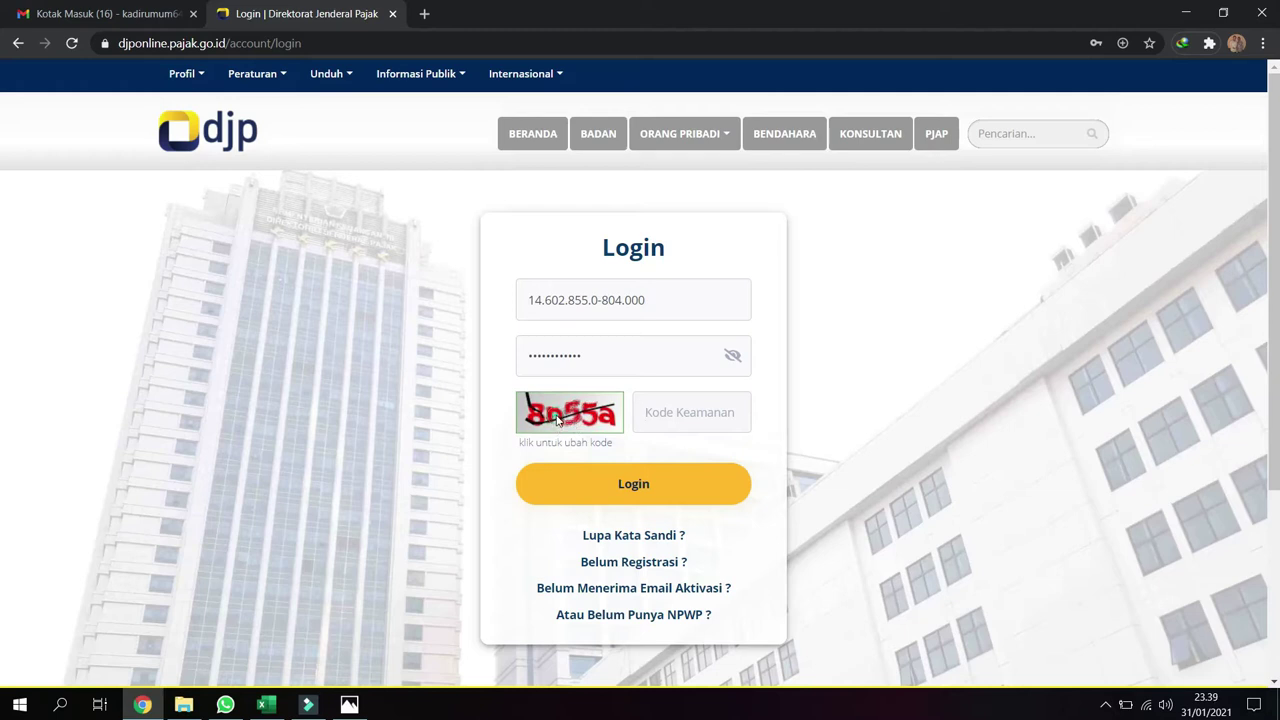
left_click(586, 429)
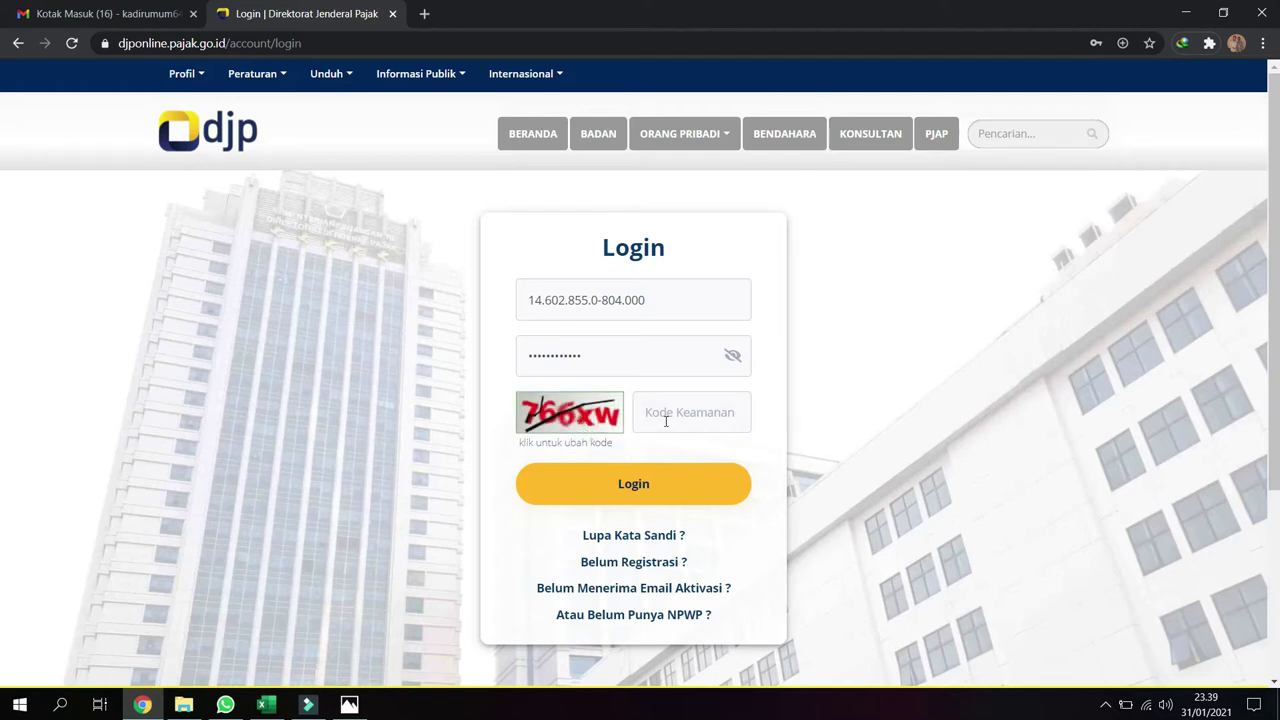
type("7")
left_click(652, 490)
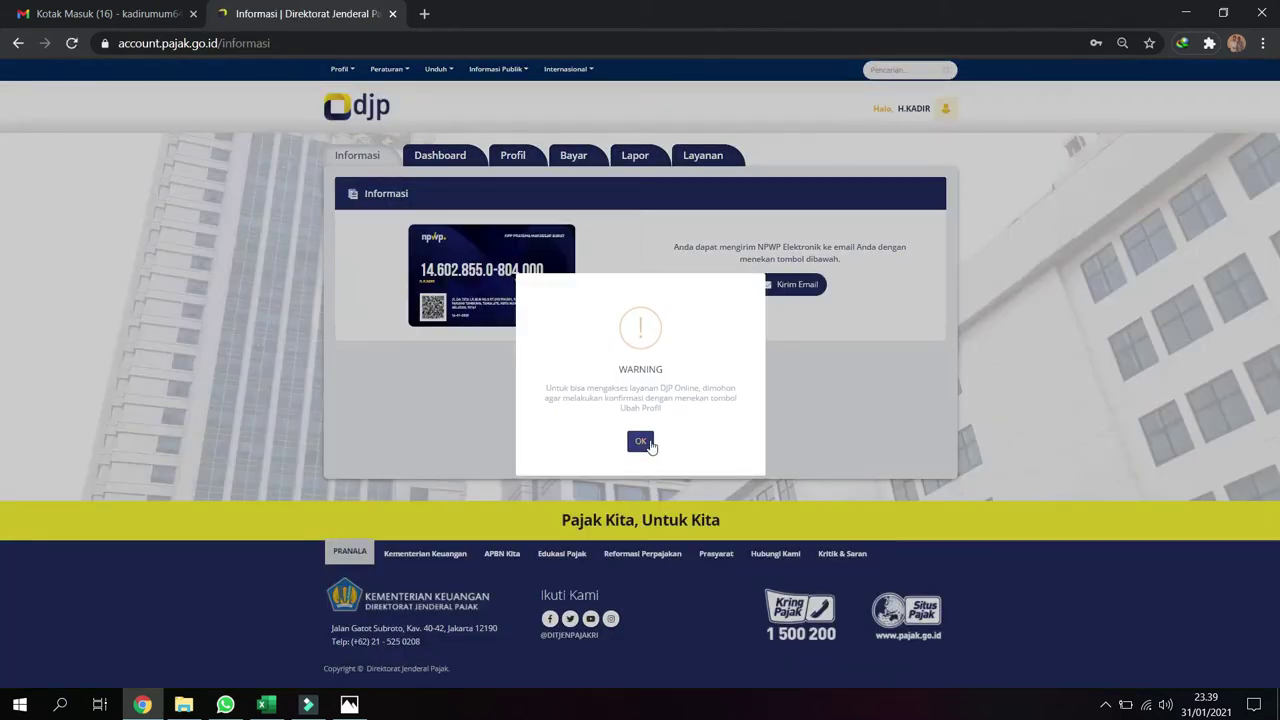
Acknowledge the warning, confirm the profile data via Ubah Profil and Ya, then go to Lapor
left_click(641, 441)
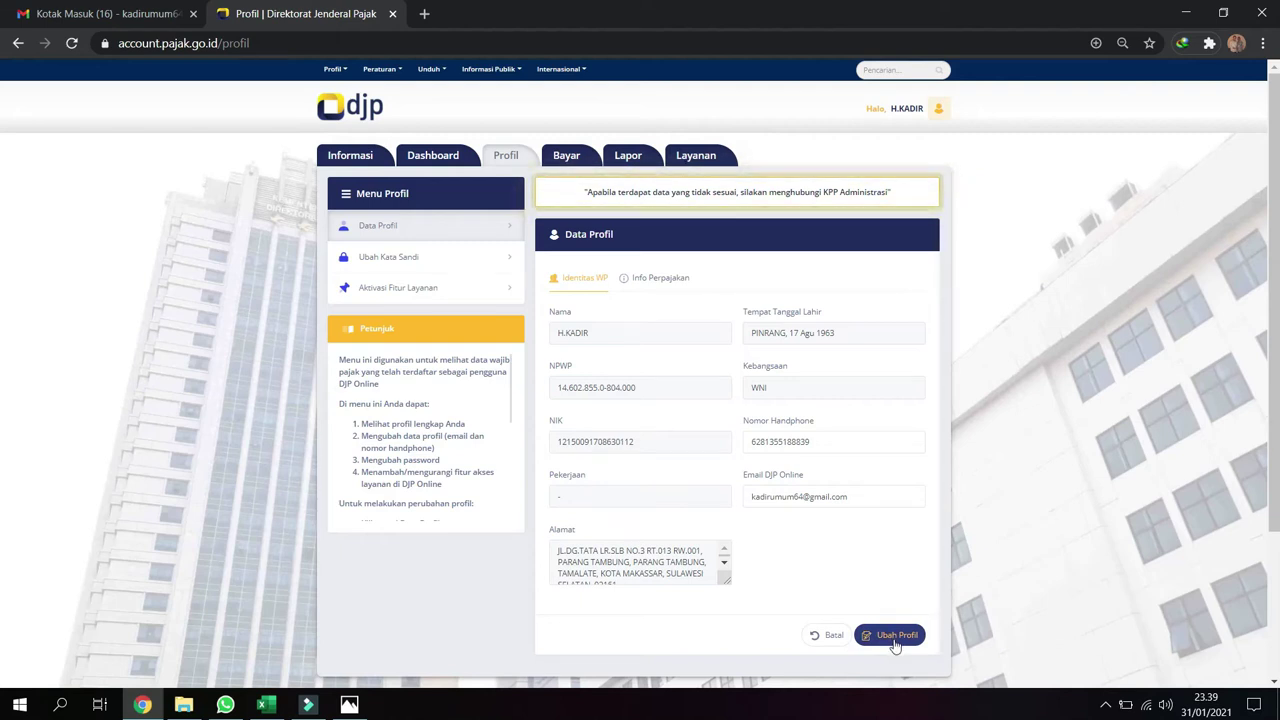
left_click(895, 638)
left_click(660, 436)
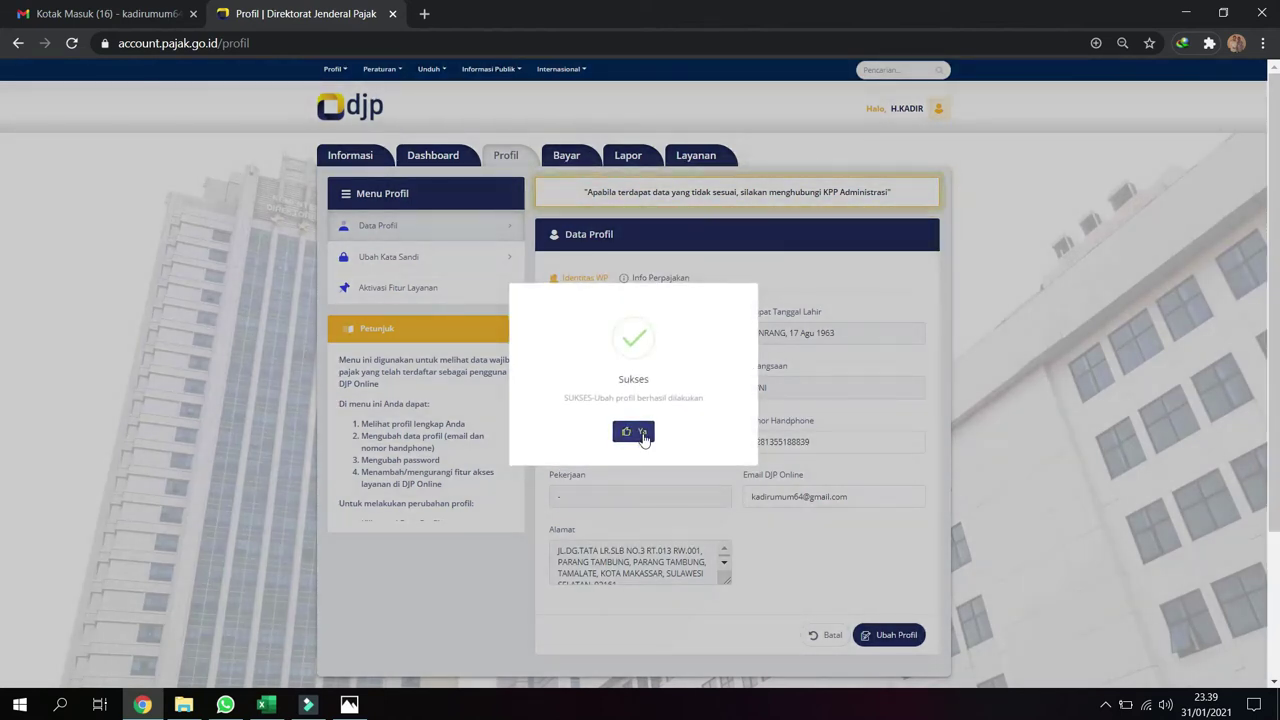
left_click(643, 436)
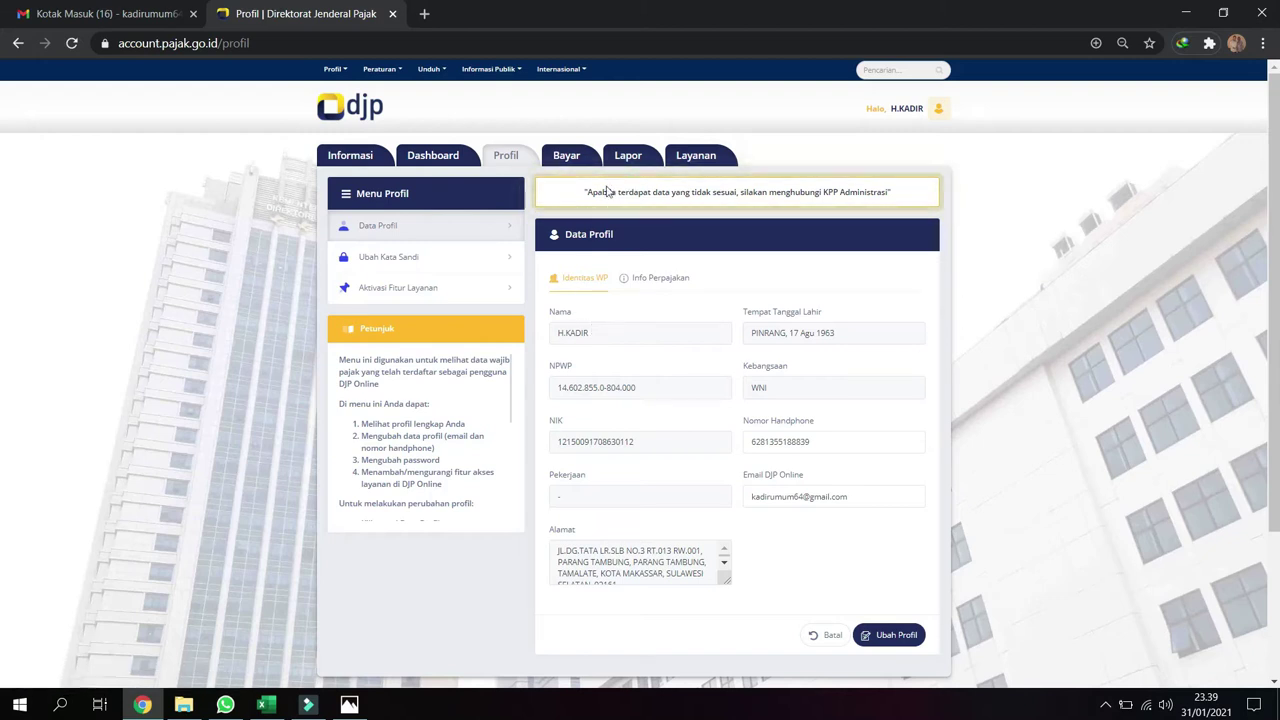
left_click(628, 158)
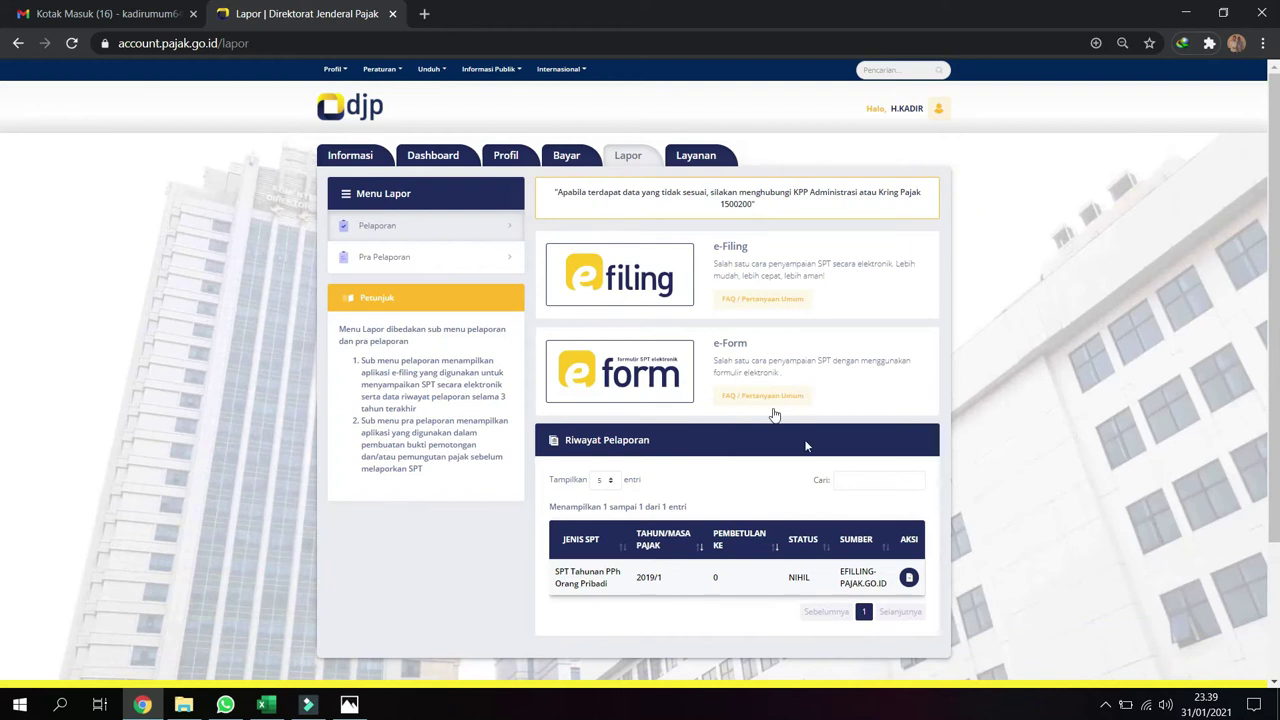
Open e-Filing from the Lapor page and start a new return under Buat SPT
left_click(628, 290)
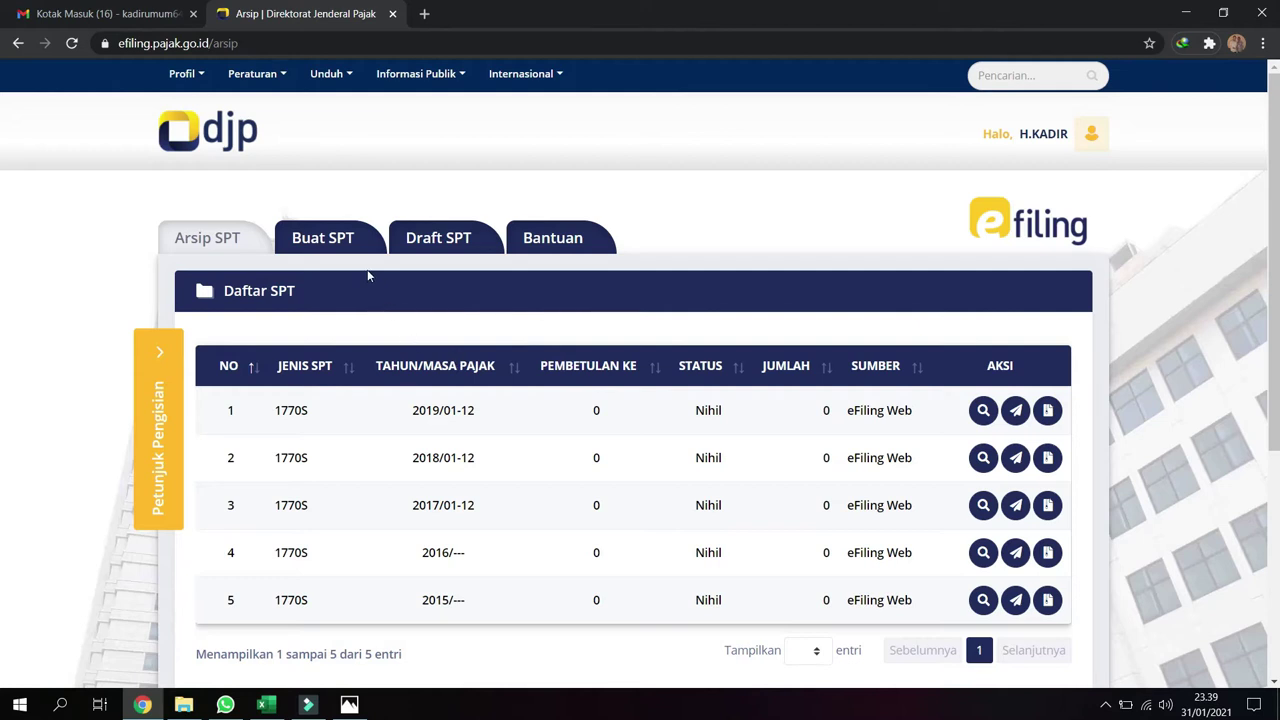
left_click(323, 240)
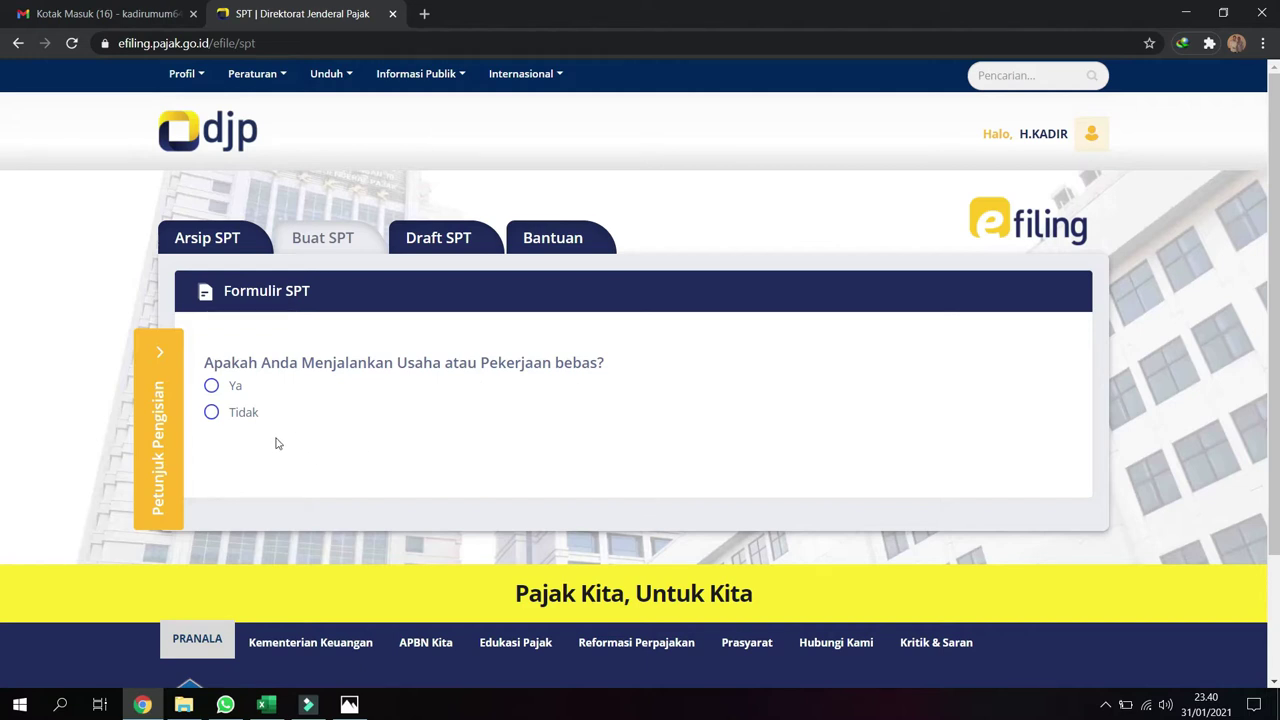
Answer Tidak to all three screening questions and open SPT 1770 S in form mode
left_click(236, 414)
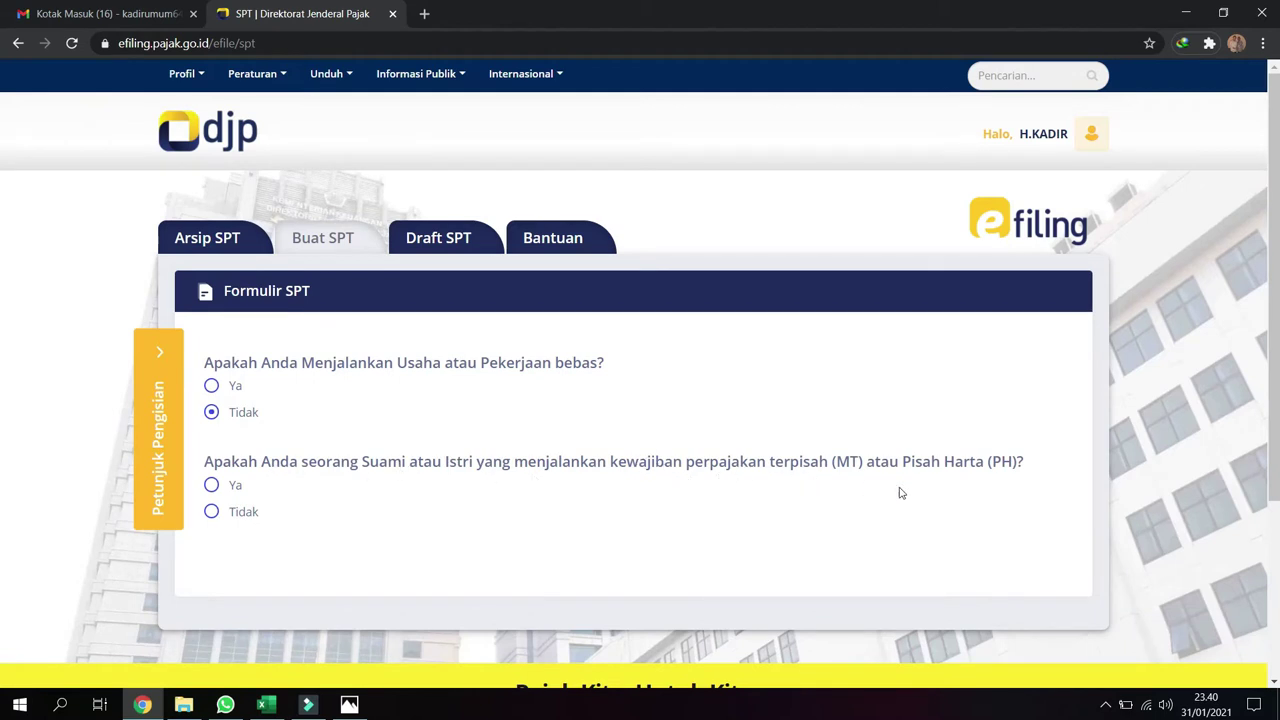
left_click(211, 511)
scroll(300, 555, "down", 2)
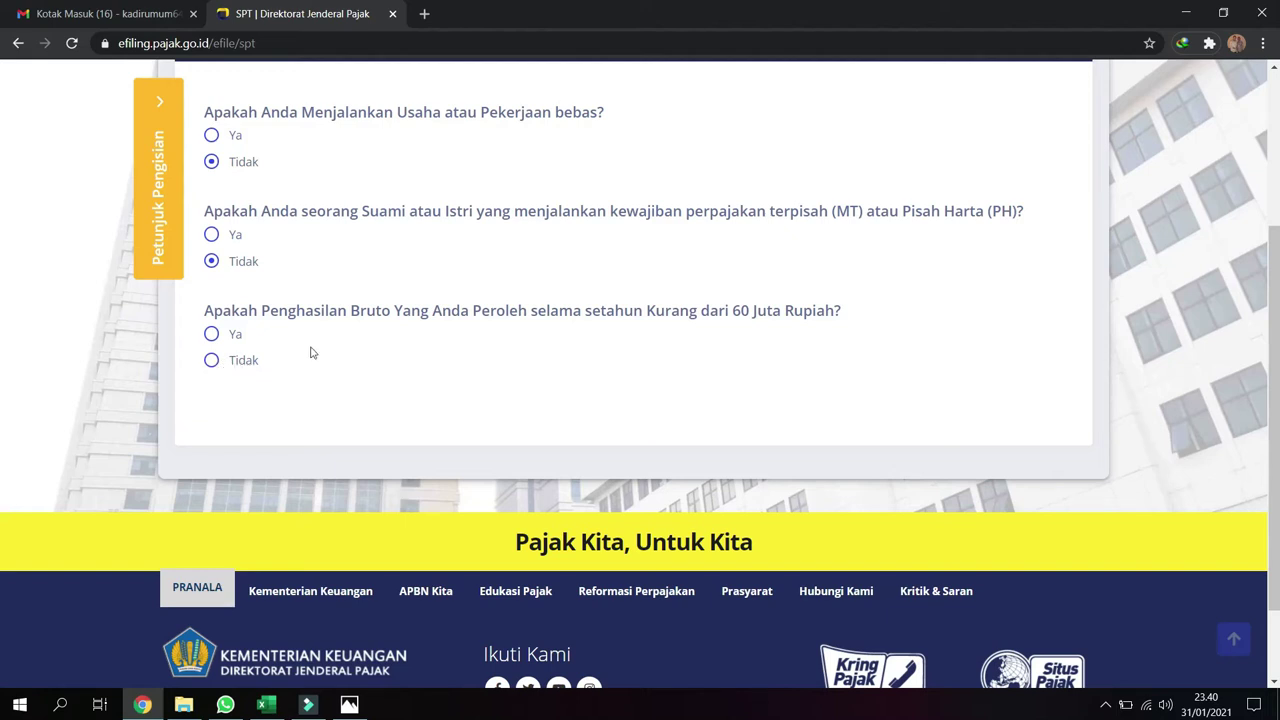
left_click(212, 362)
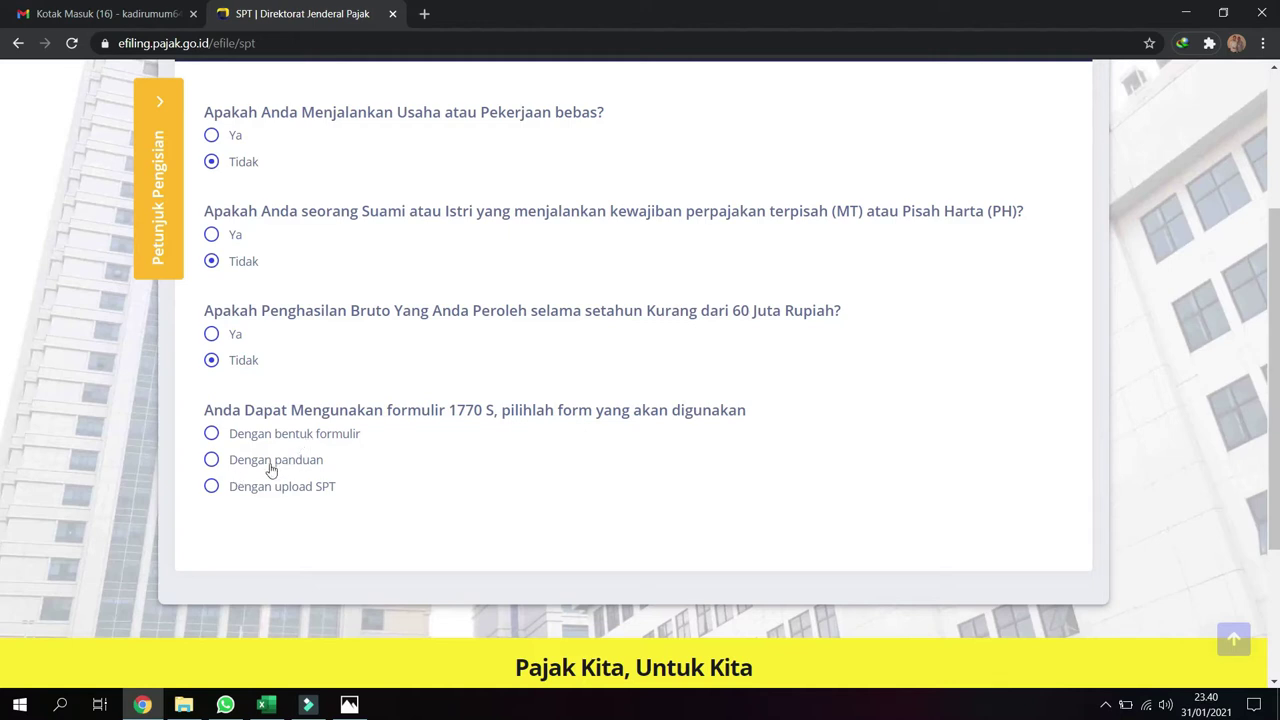
left_click(212, 435)
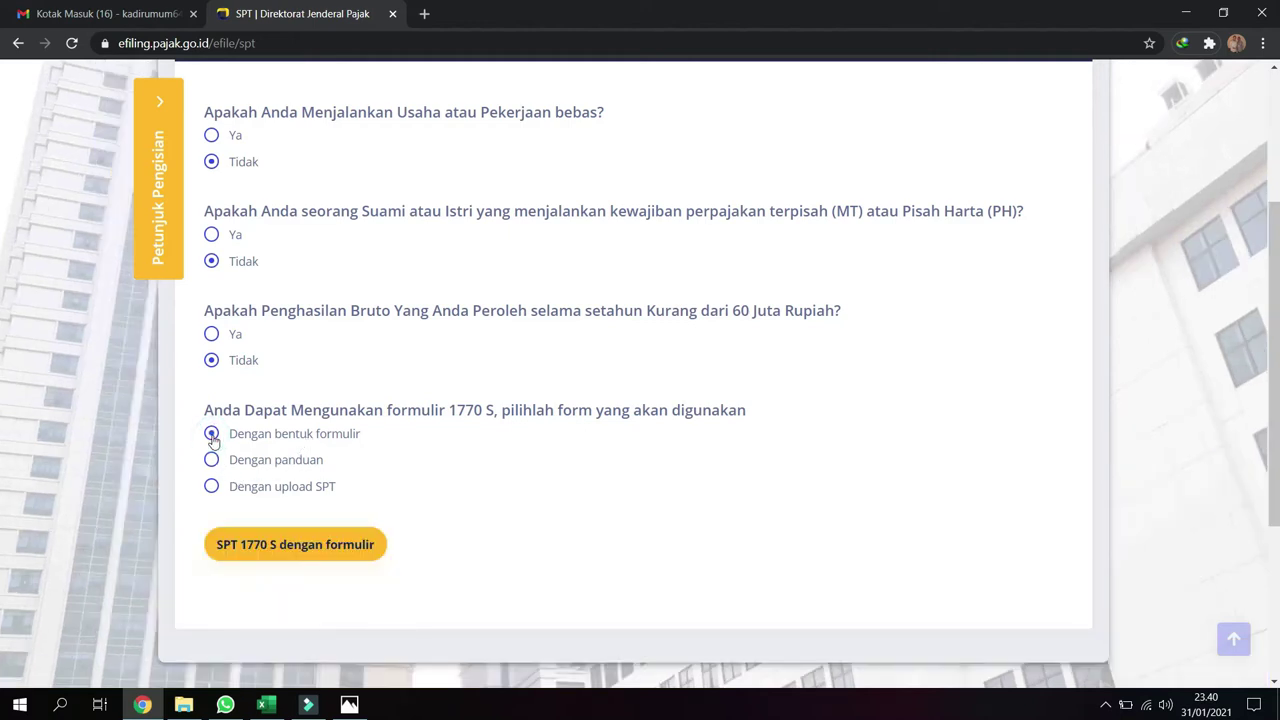
left_click(299, 550)
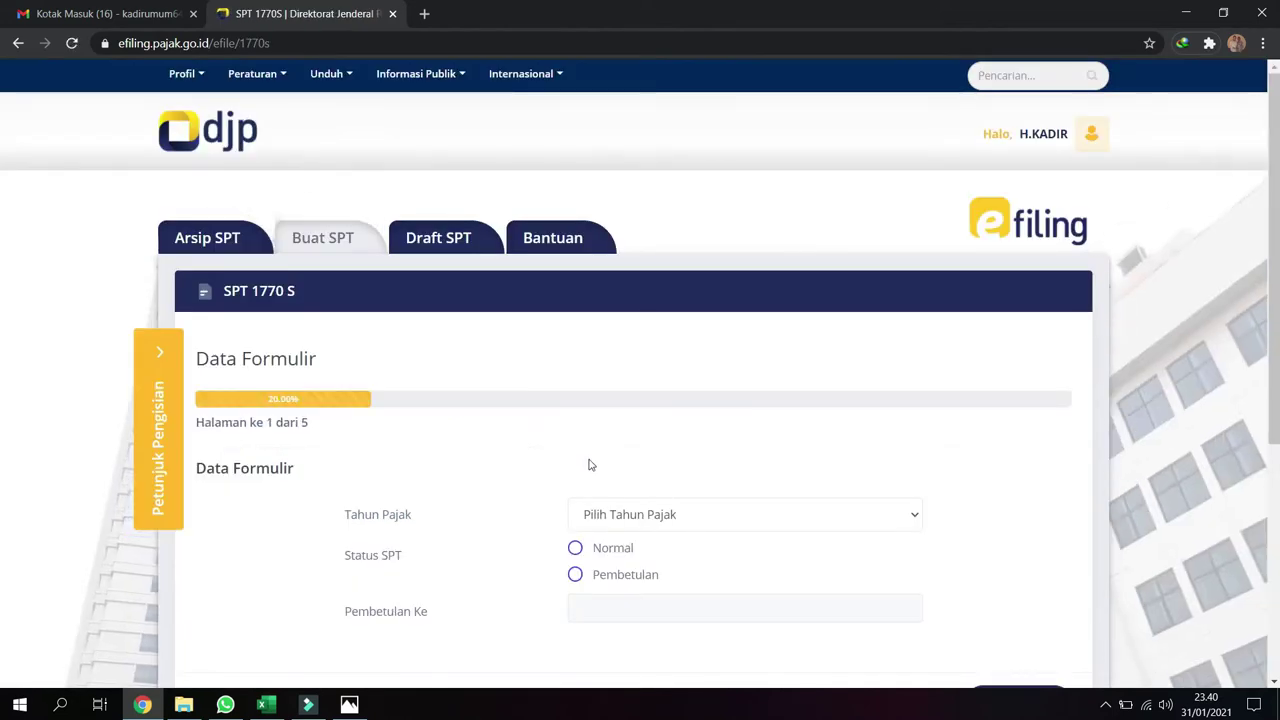
Choose tax year 2020 with Normal status and continue to Lampiran II, page 2
scroll(589, 464, "down", 3)
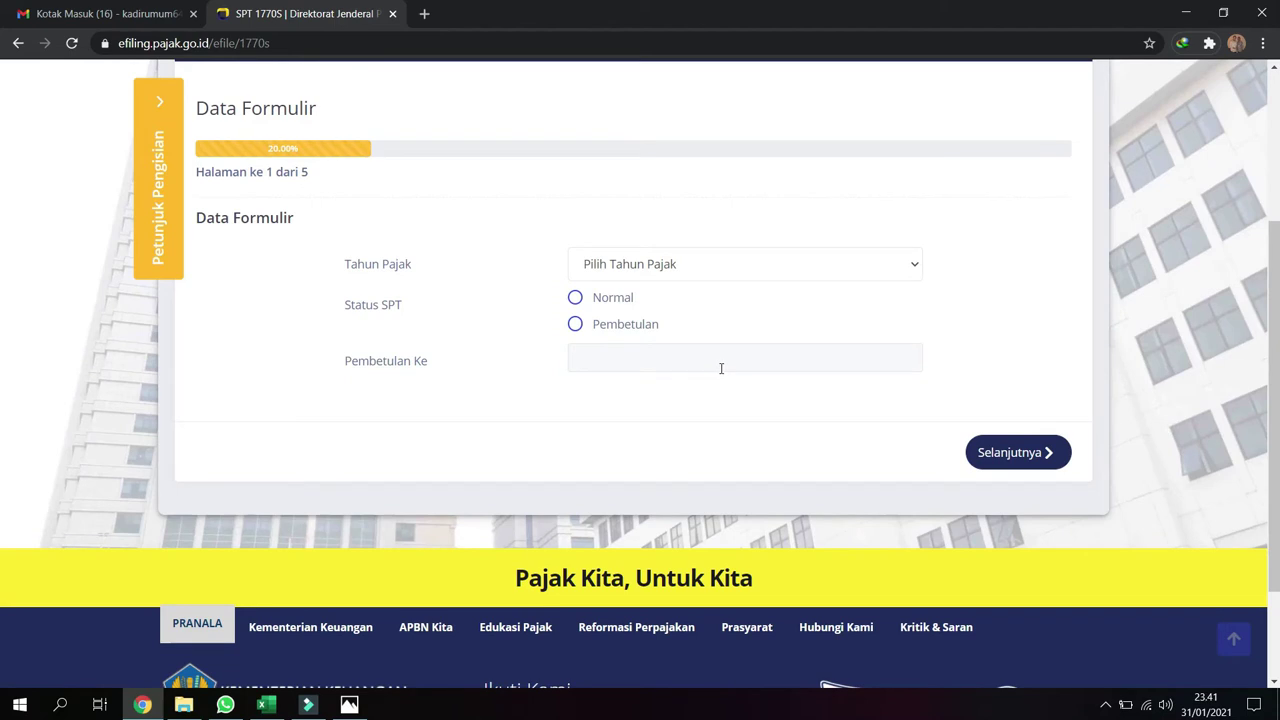
left_click(757, 264)
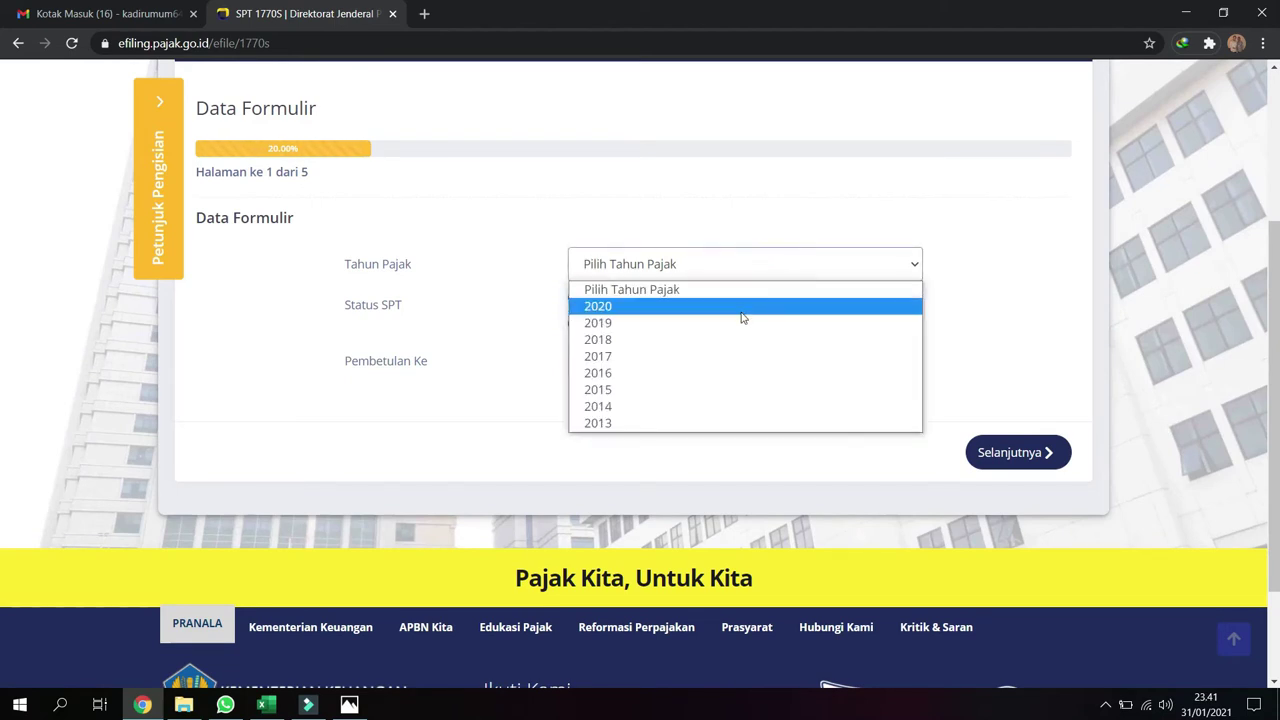
left_click(743, 306)
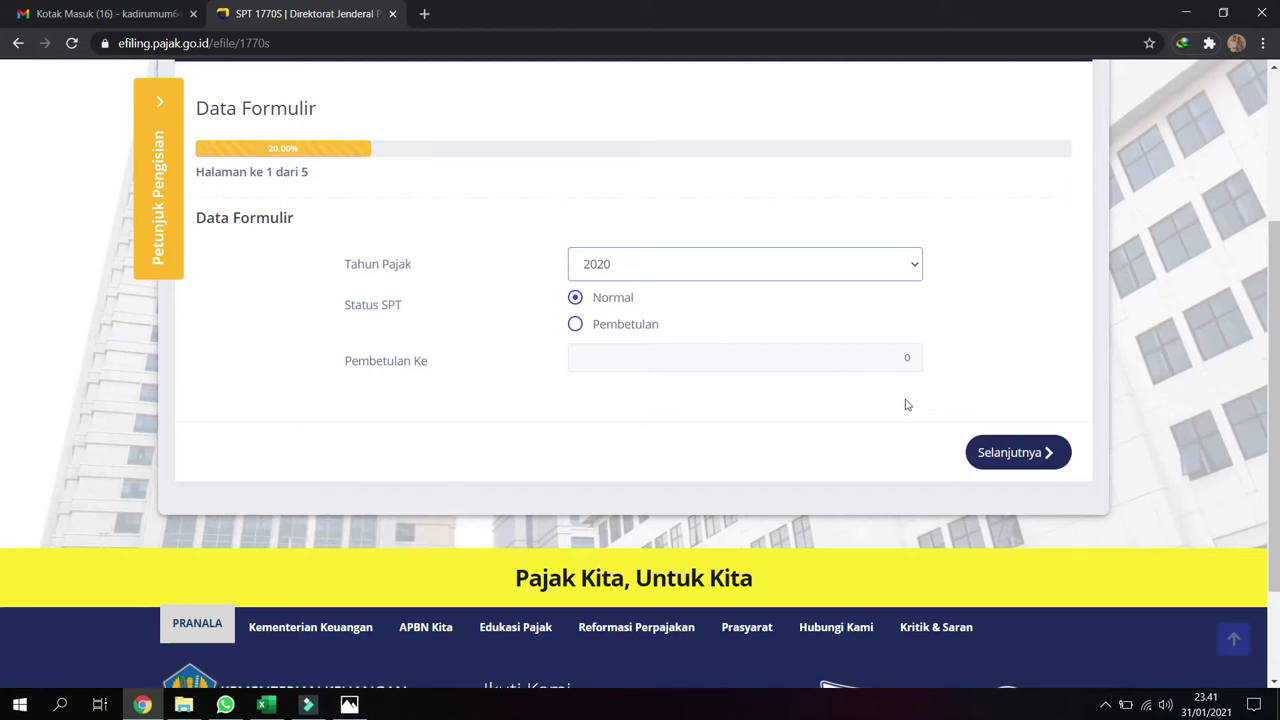
left_click(1014, 455)
scroll(728, 487, "down", 3)
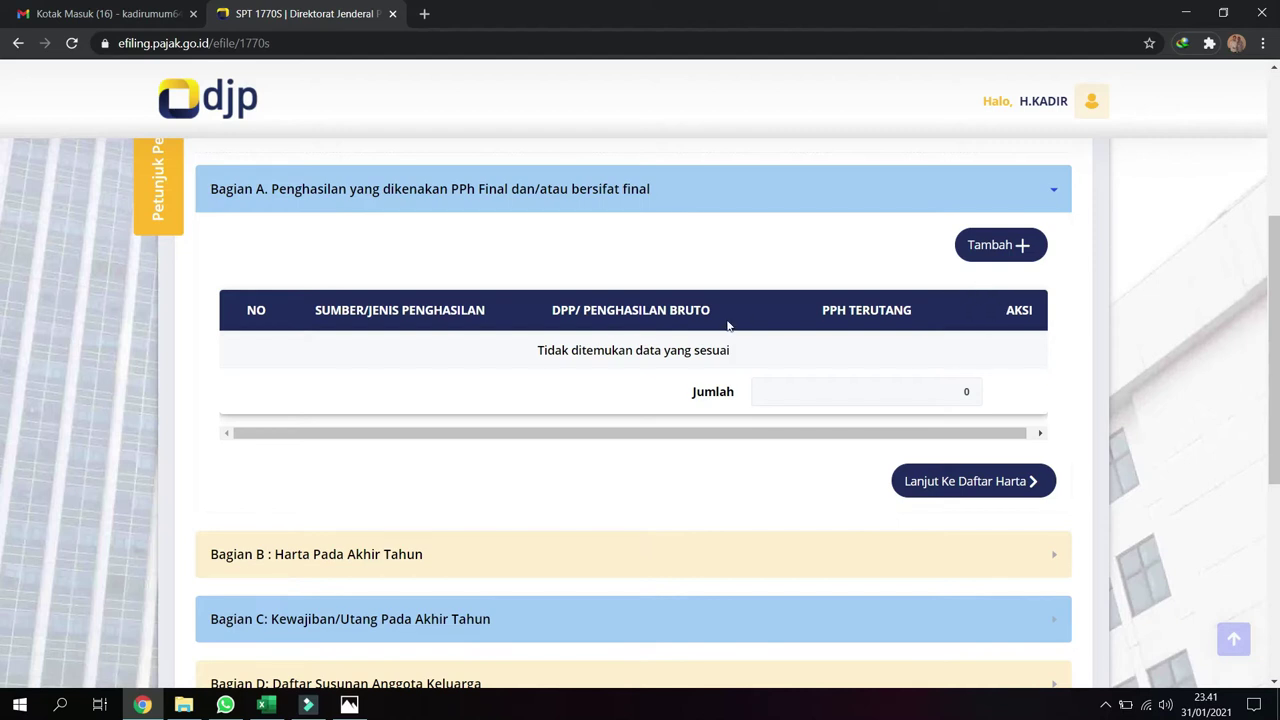
left_click(958, 482)
scroll(628, 435, "down", 2)
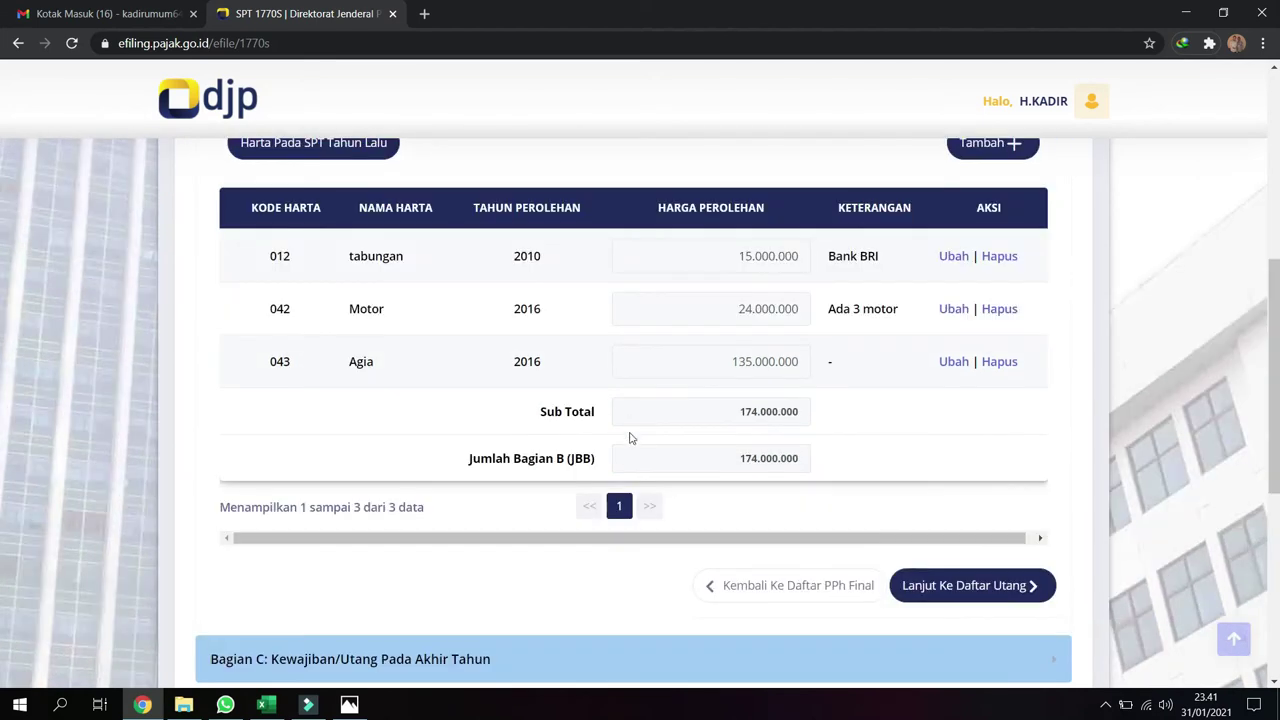
scroll(640, 428, "up", 1)
left_click(350, 238)
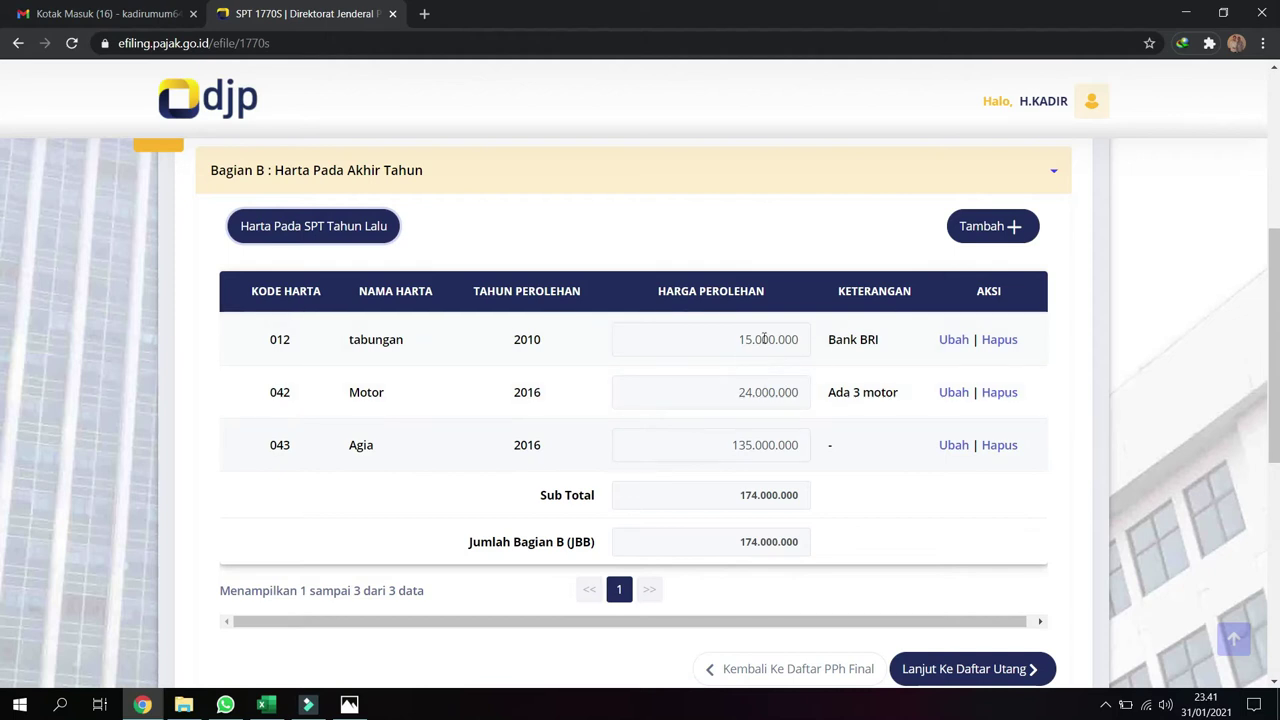
scroll(725, 396, "down", 1)
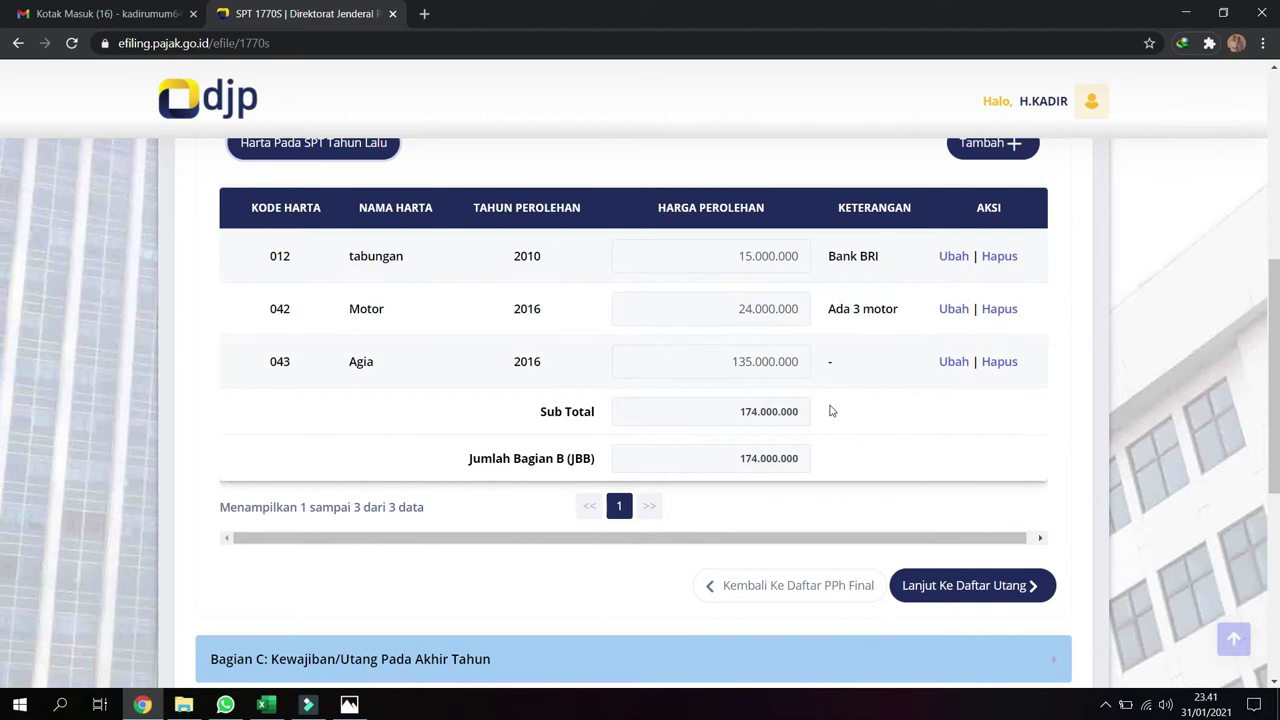
Import last year's 200.000.000 Bank bri debt and the three family dependants from the previous SPT
left_click(952, 587)
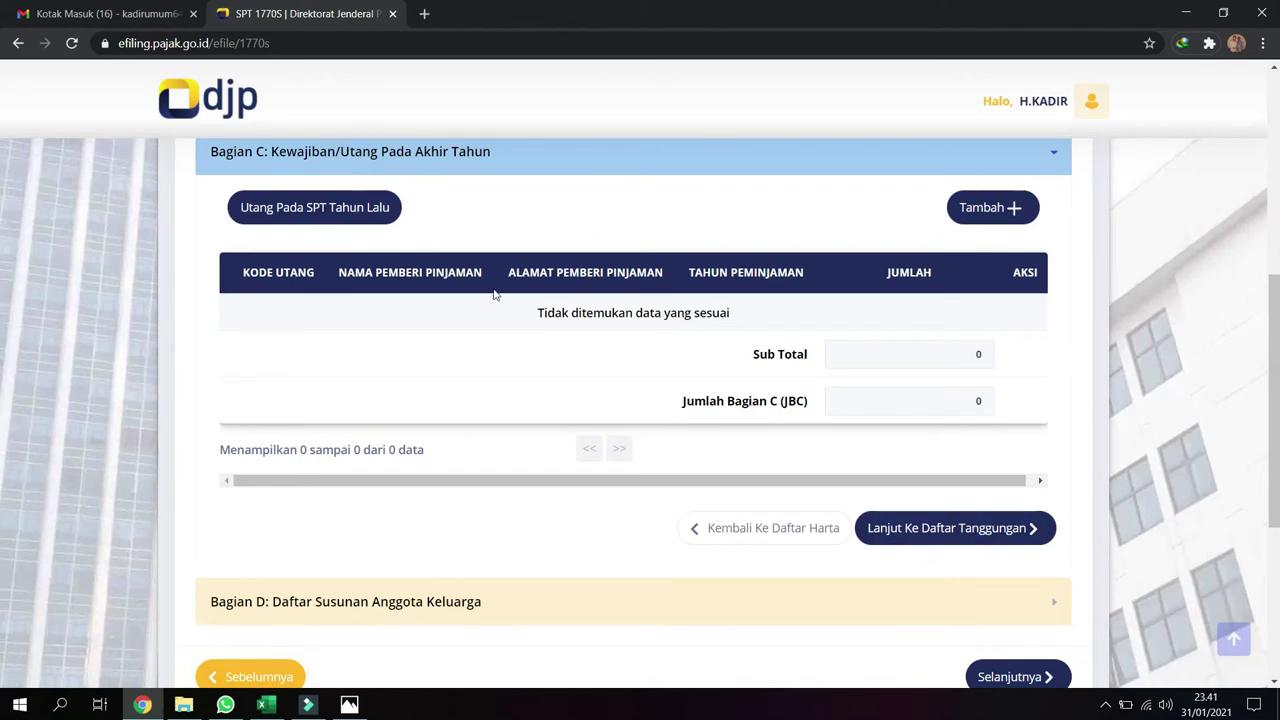
left_click(313, 210)
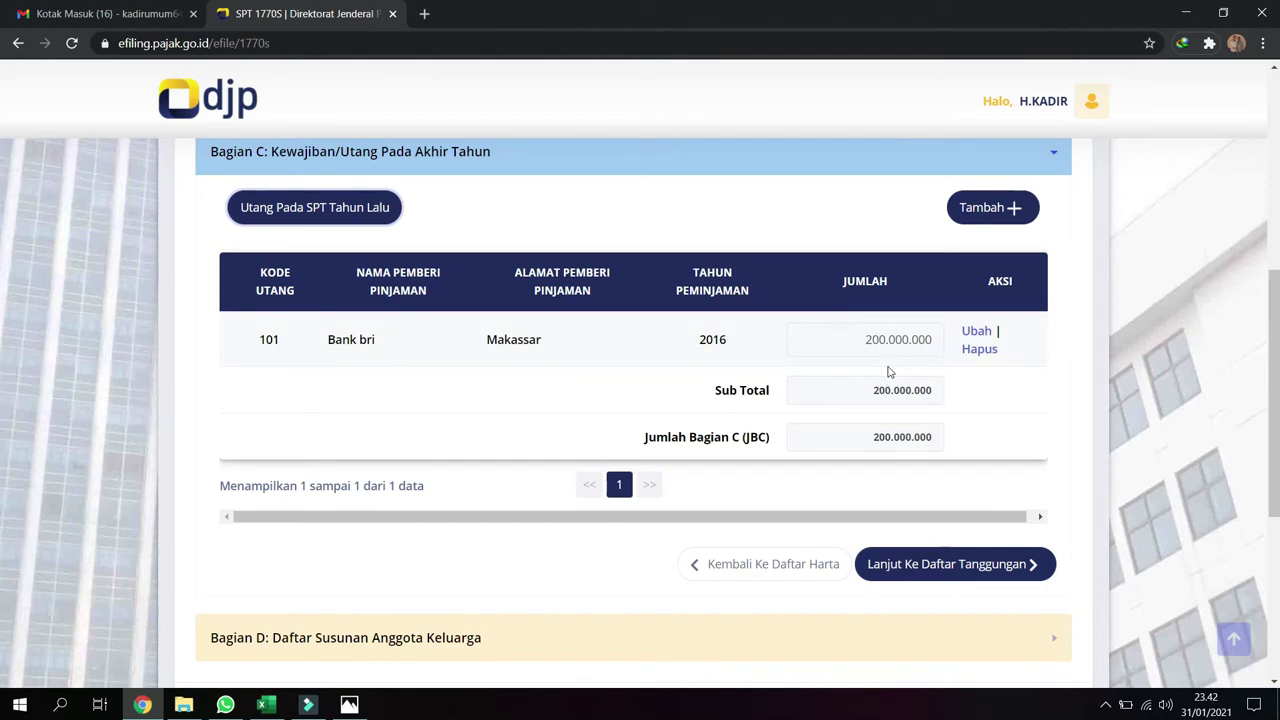
left_click(938, 565)
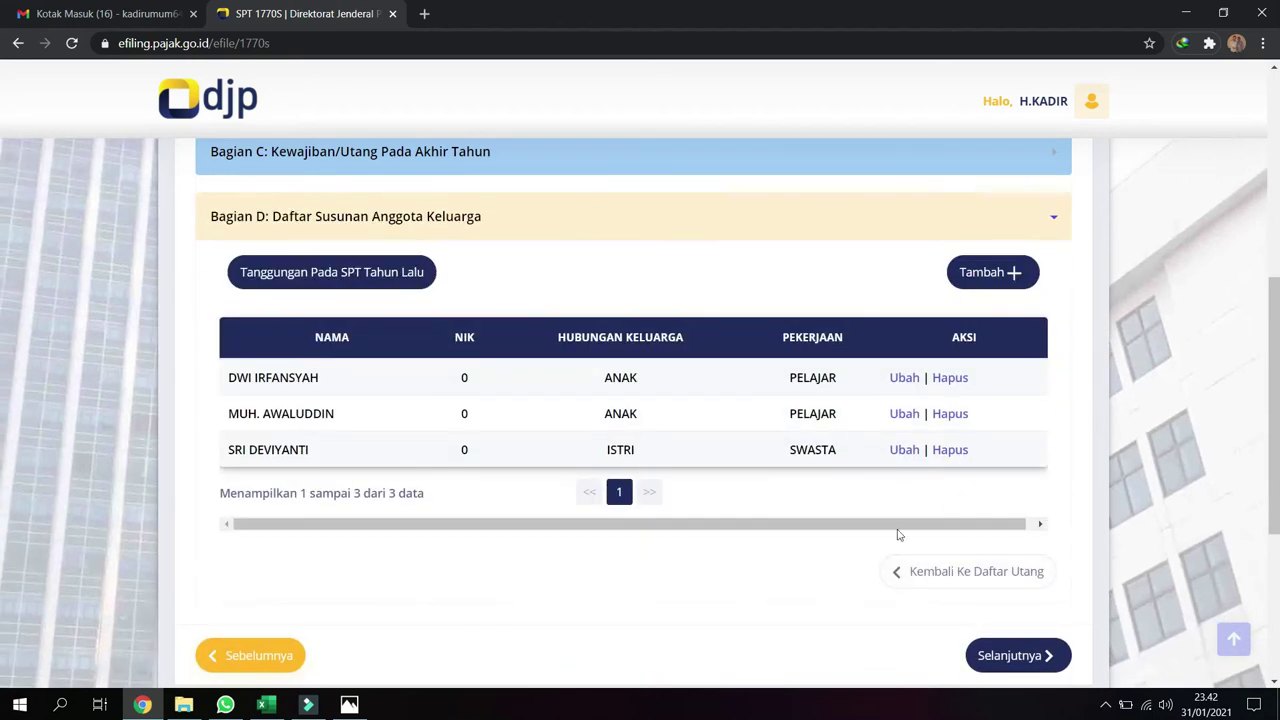
left_click(323, 274)
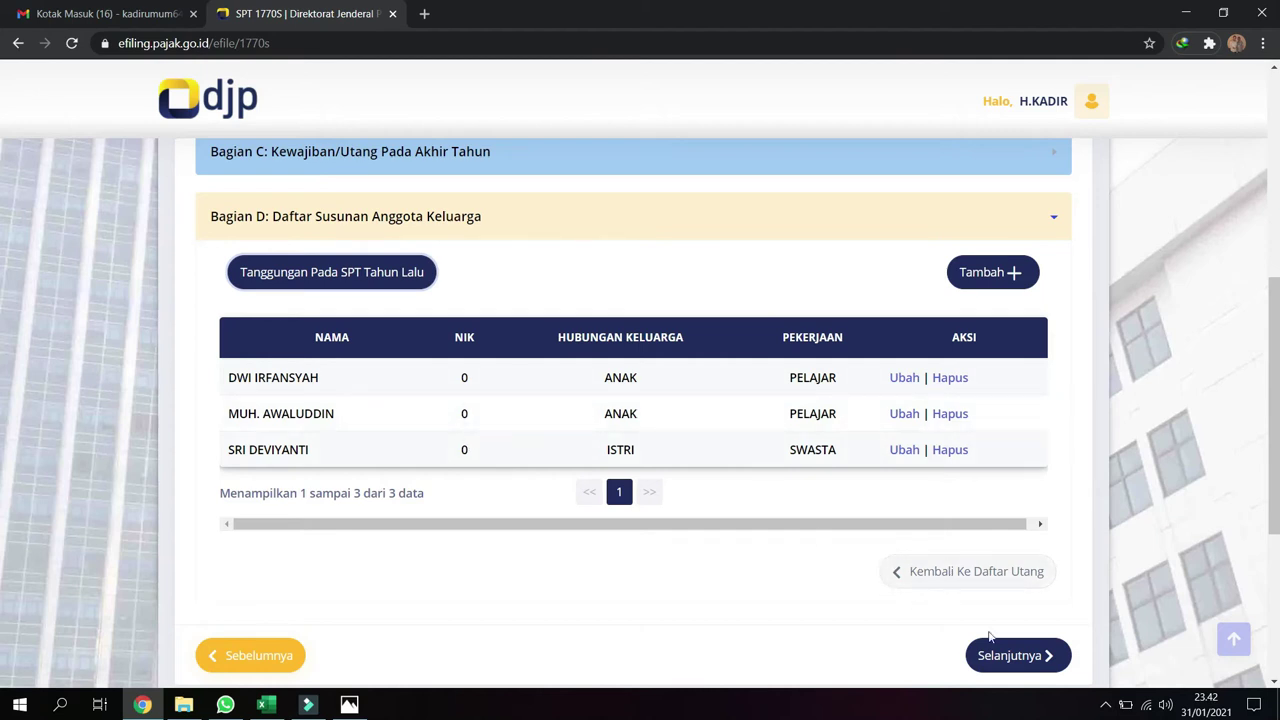
Go to Lampiran I, move past Parts A and B, and open a new Bukti Potong form
left_click(1012, 655)
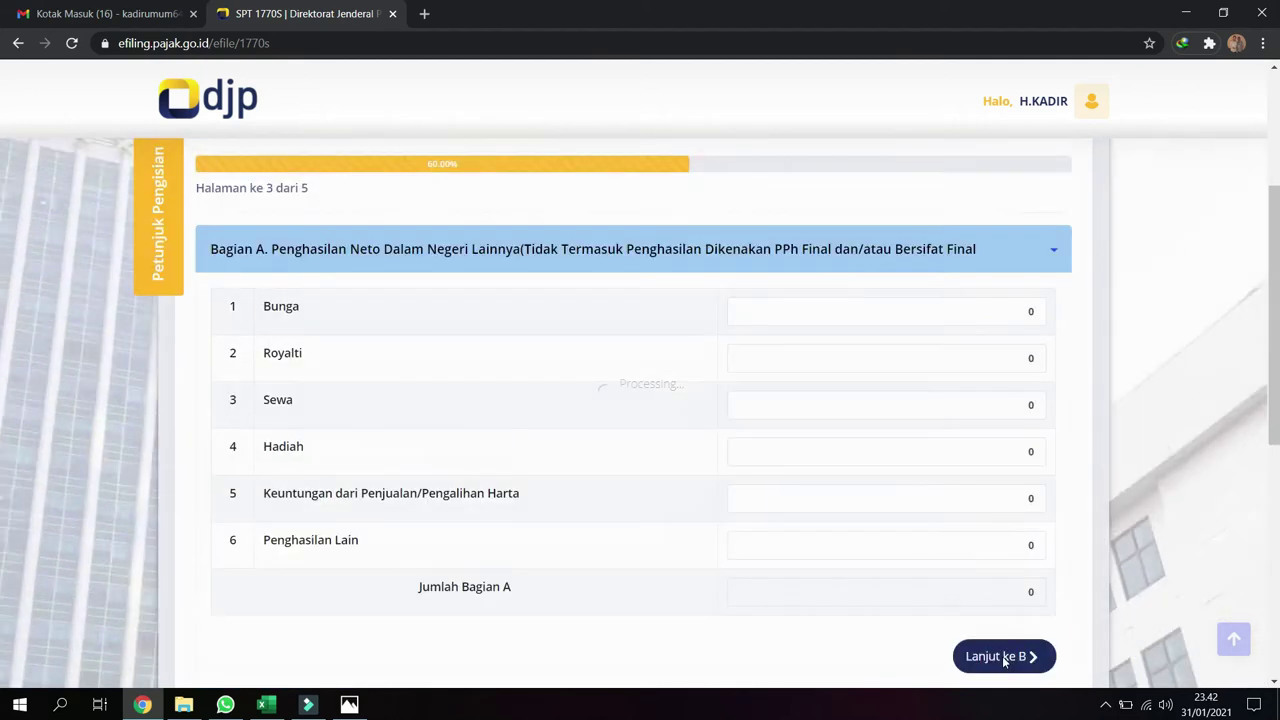
scroll(885, 536, "down", 2)
scroll(885, 536, "down", 1)
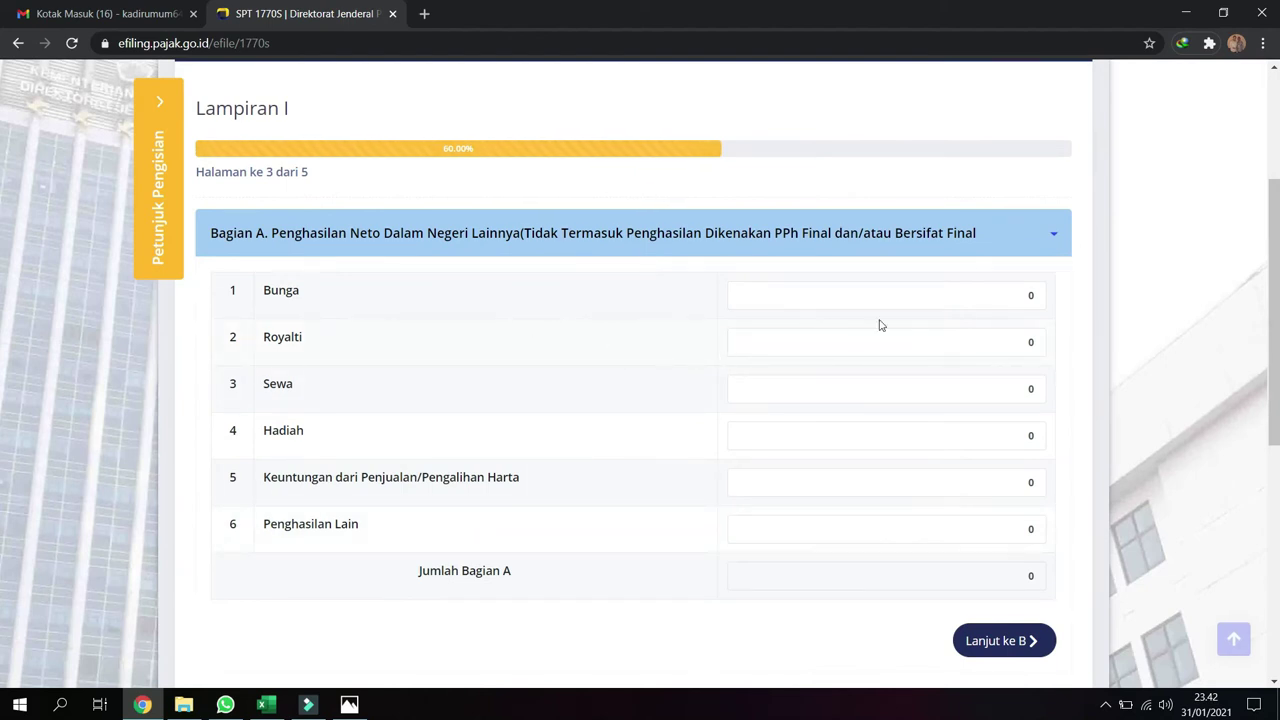
scroll(886, 419, "down", 2)
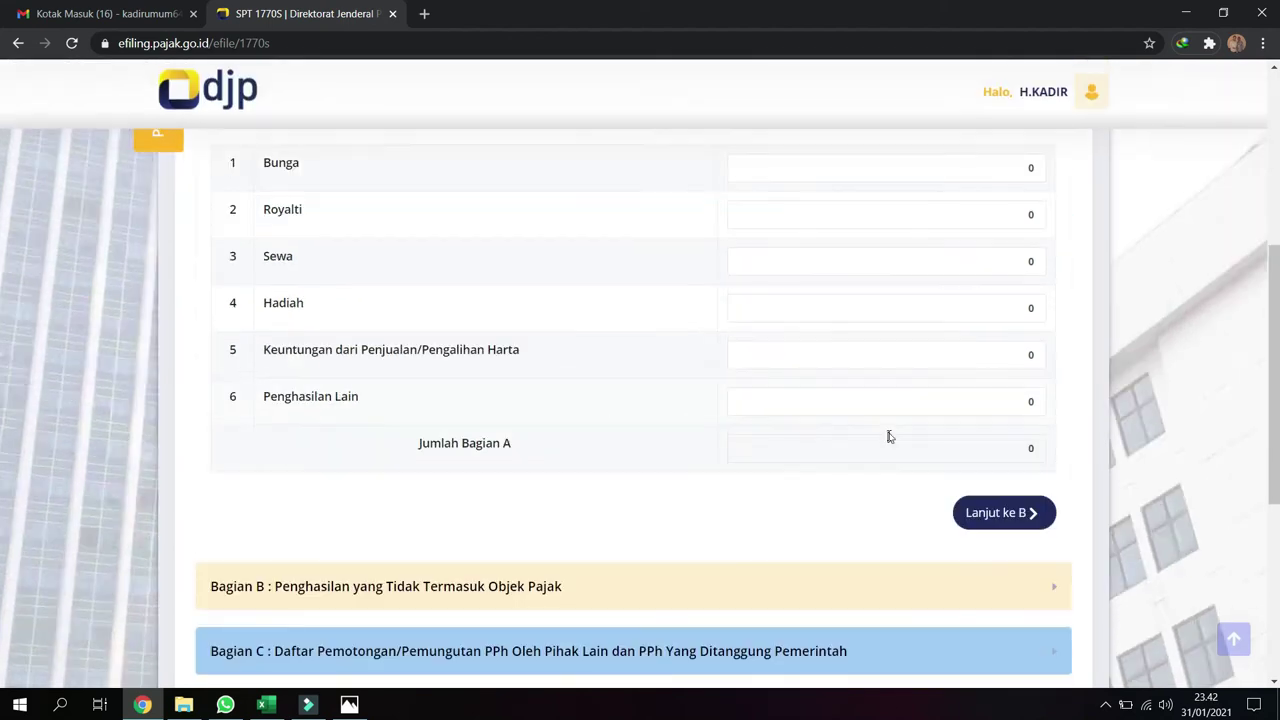
left_click(994, 522)
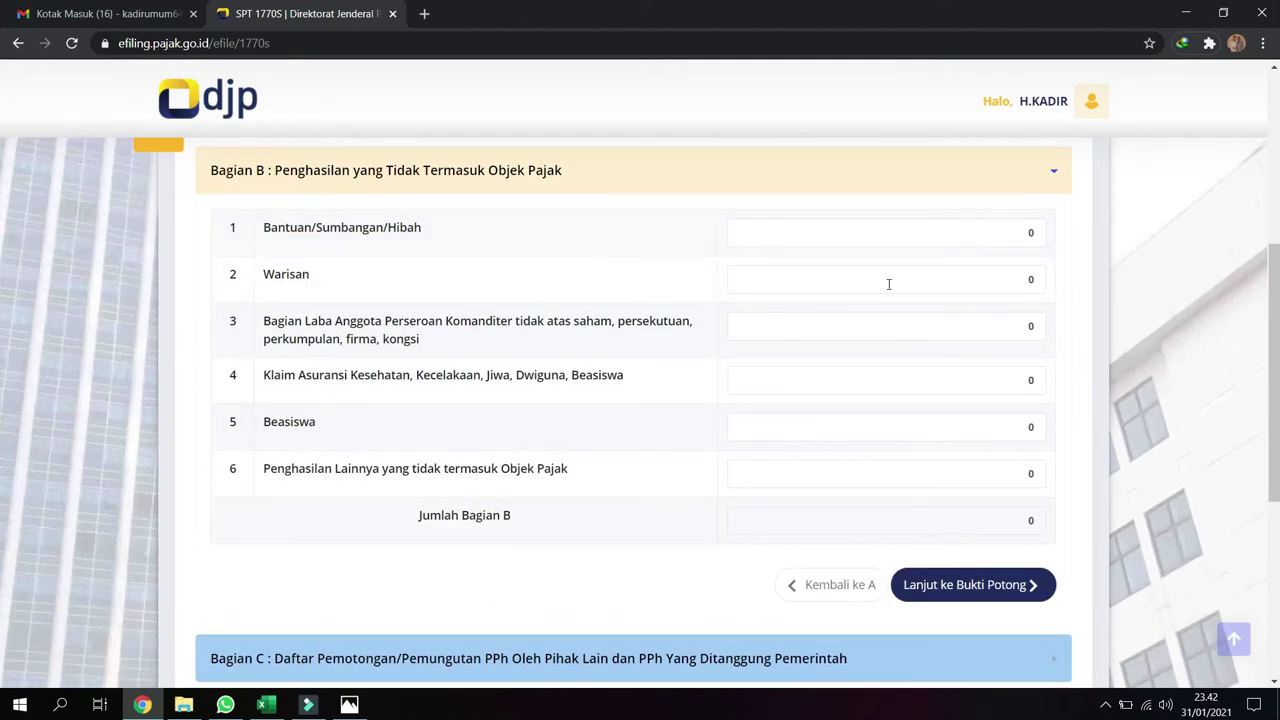
left_click(968, 590)
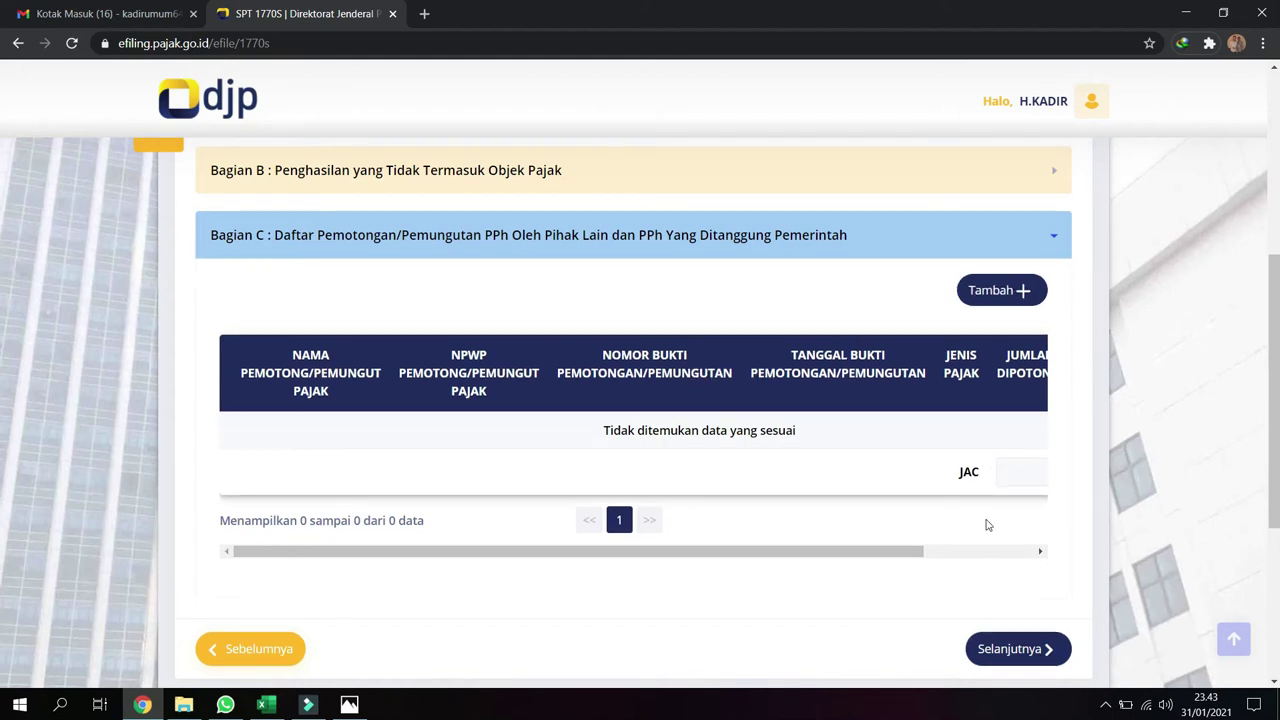
left_click(1000, 291)
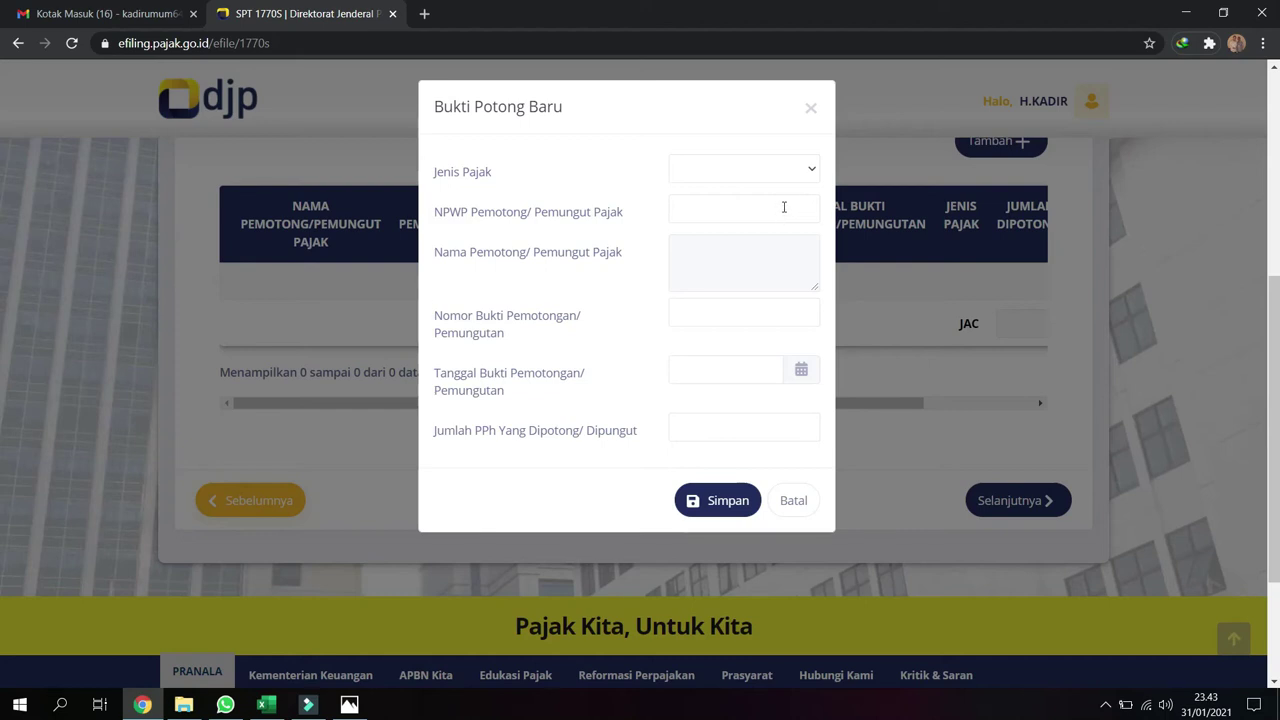
Save a Pasal 21 slip no. 000018 dated 21-01-2021 with the Kanwil Kementerian Agama NPWP and PPh amount
left_click(812, 174)
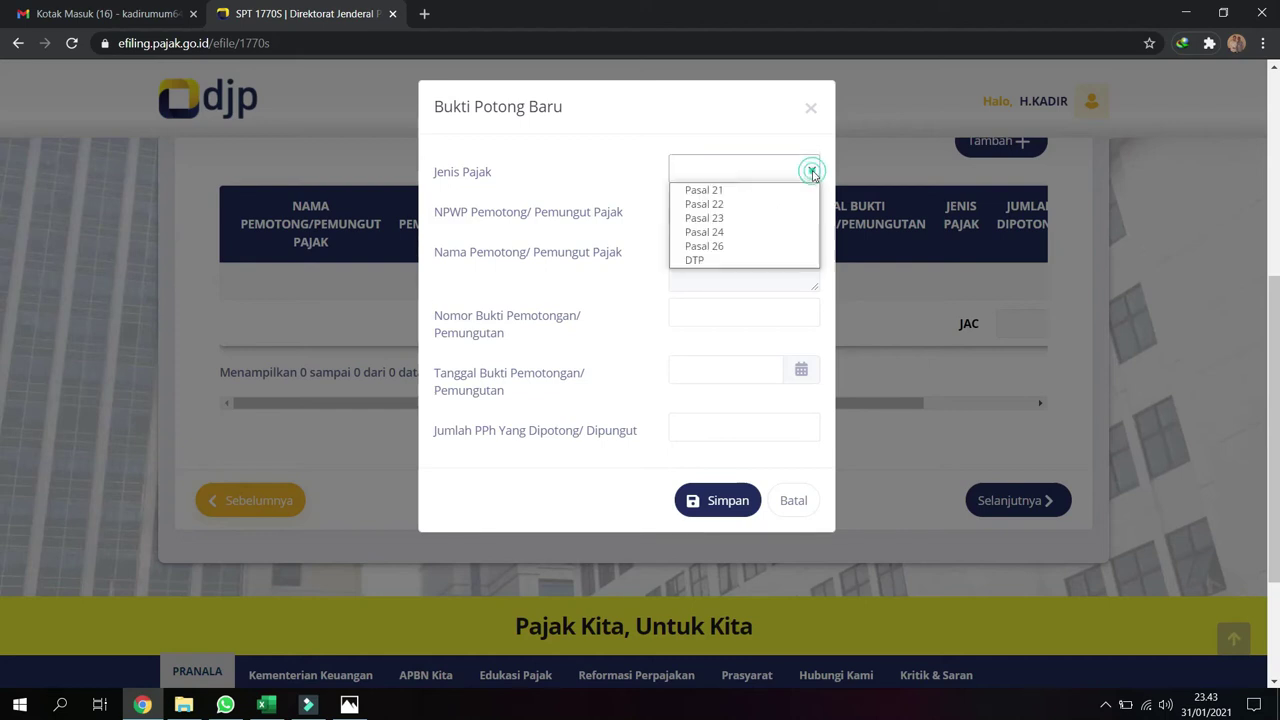
left_click(796, 190)
left_click(757, 207)
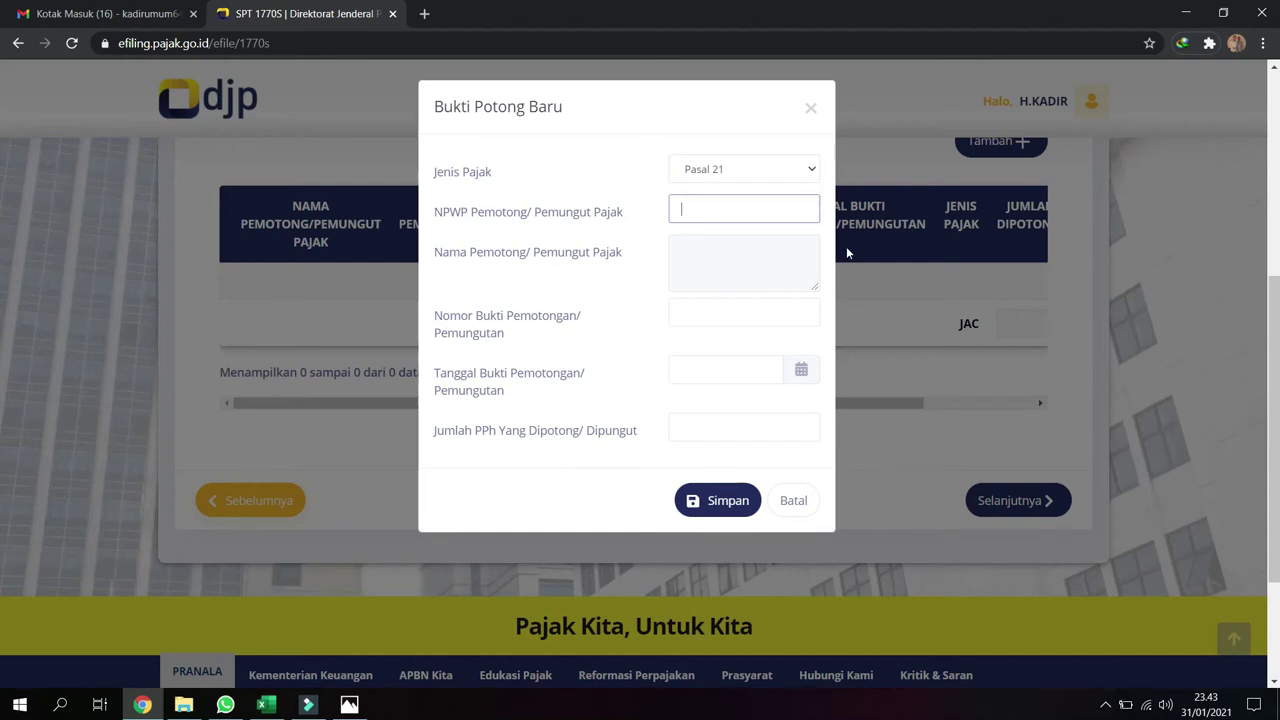
left_click(794, 257)
left_click(754, 314)
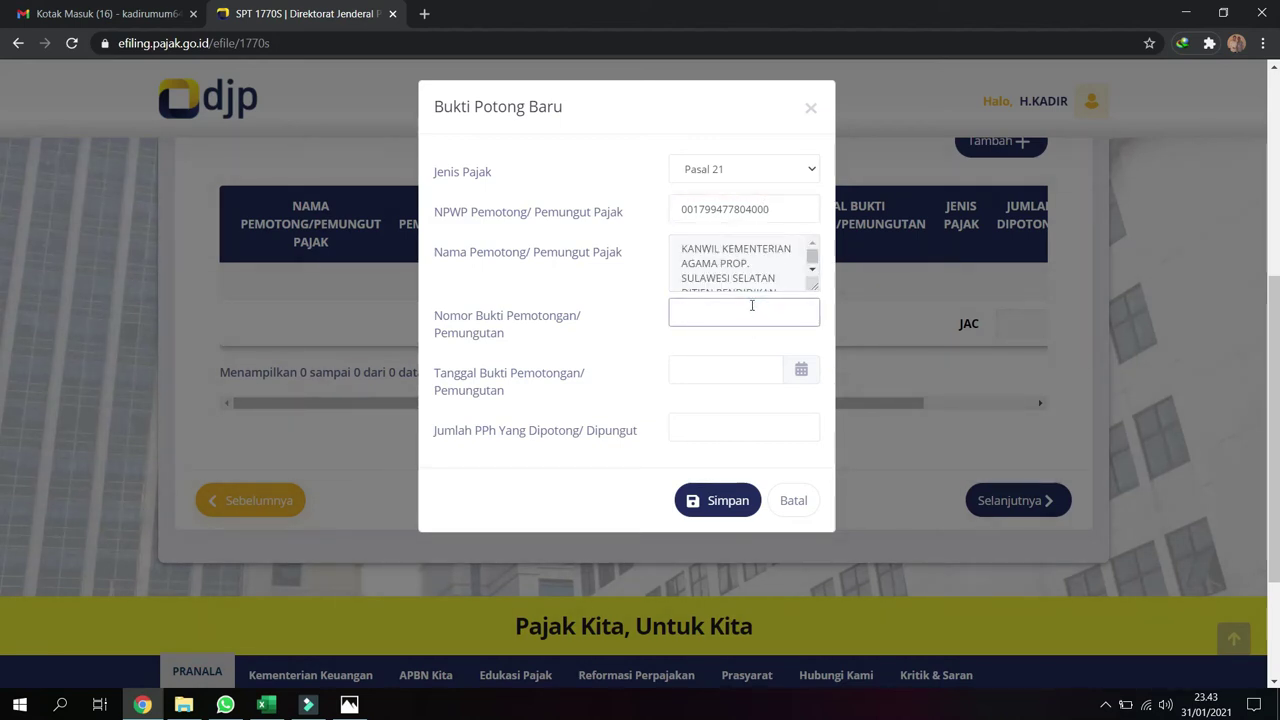
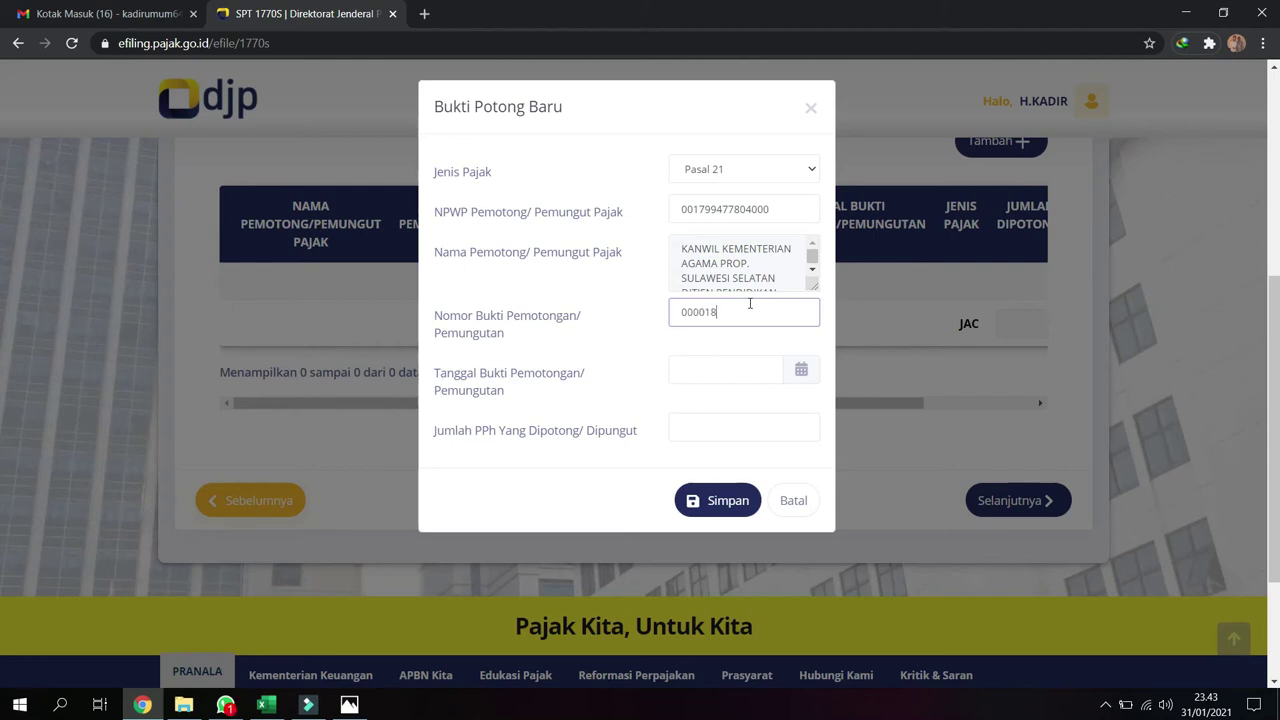
left_click(742, 372)
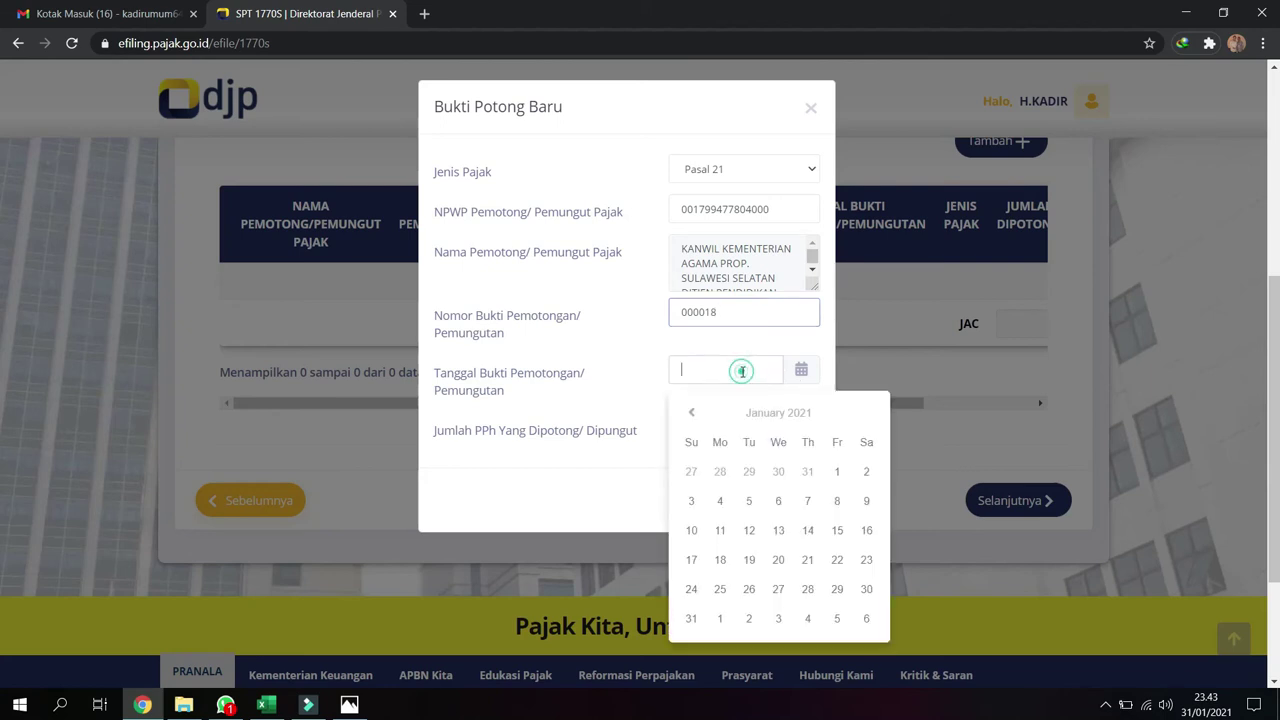
left_click(807, 559)
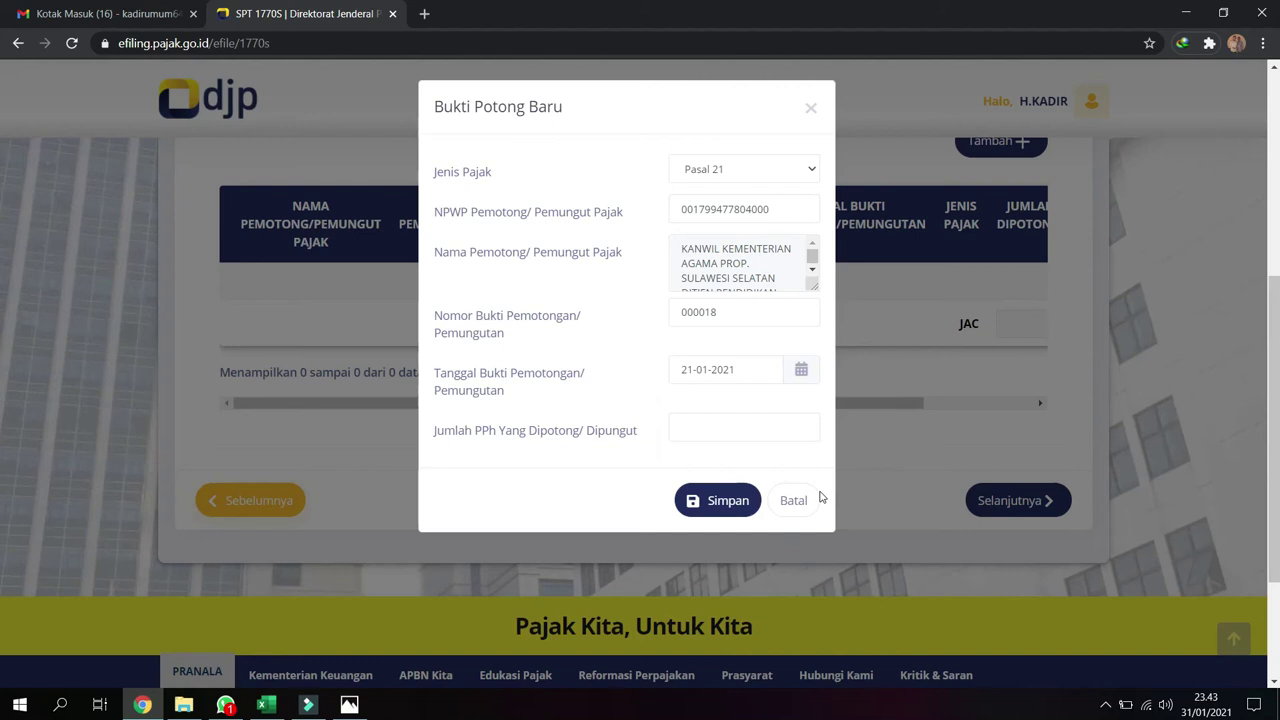
left_click(740, 427)
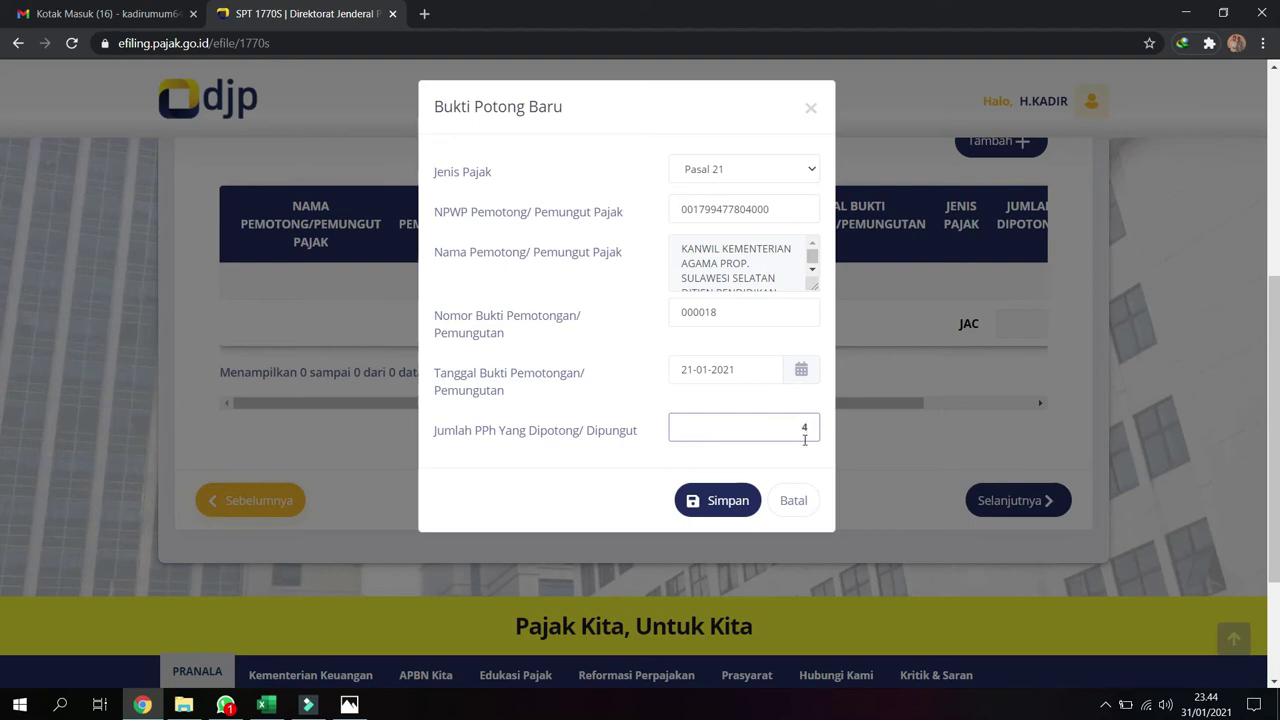
type("300")
left_click(724, 502)
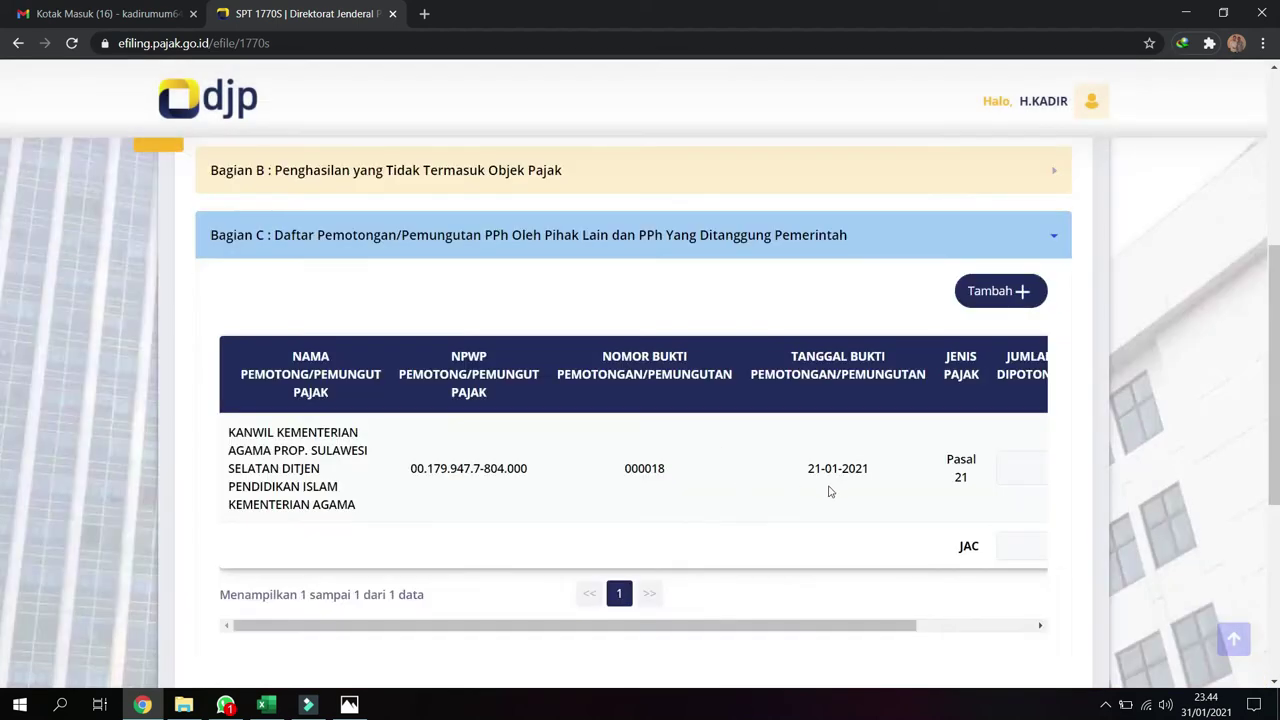
On the Induk page, set marital status to Kawin and move to Part A
scroll(828, 491, "down", 2)
left_click(1018, 476)
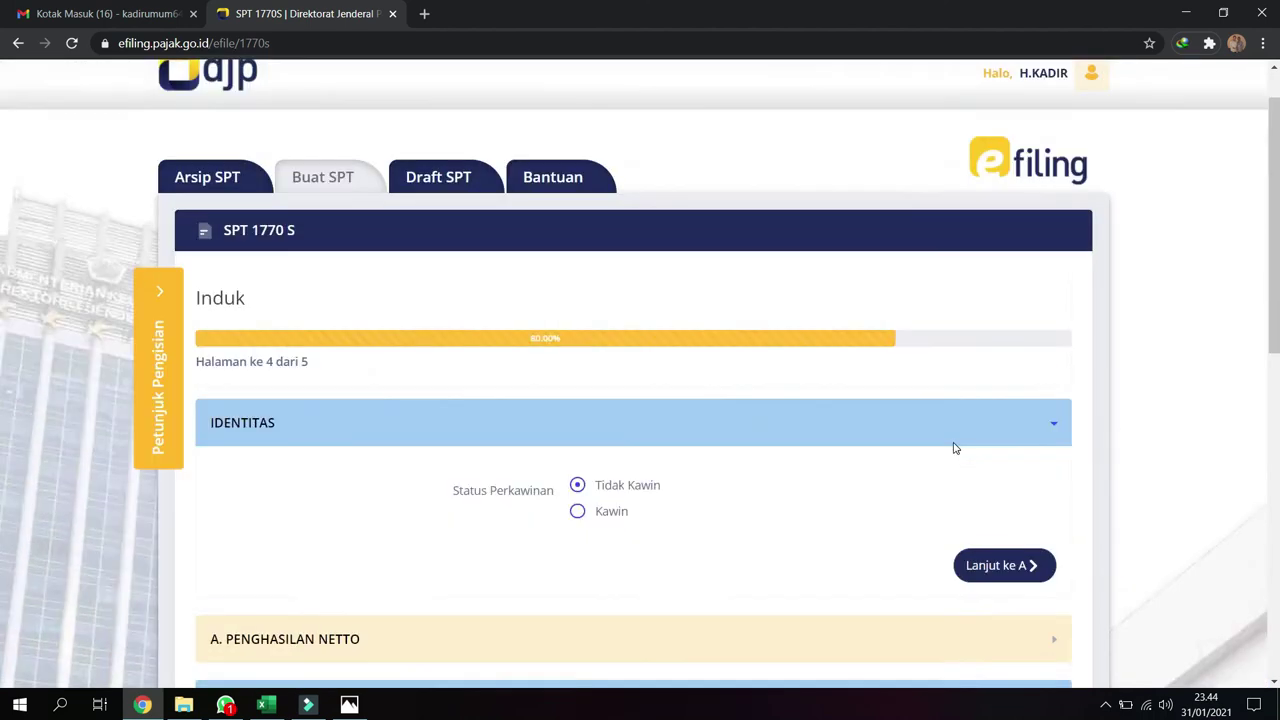
scroll(710, 466, "down", 1)
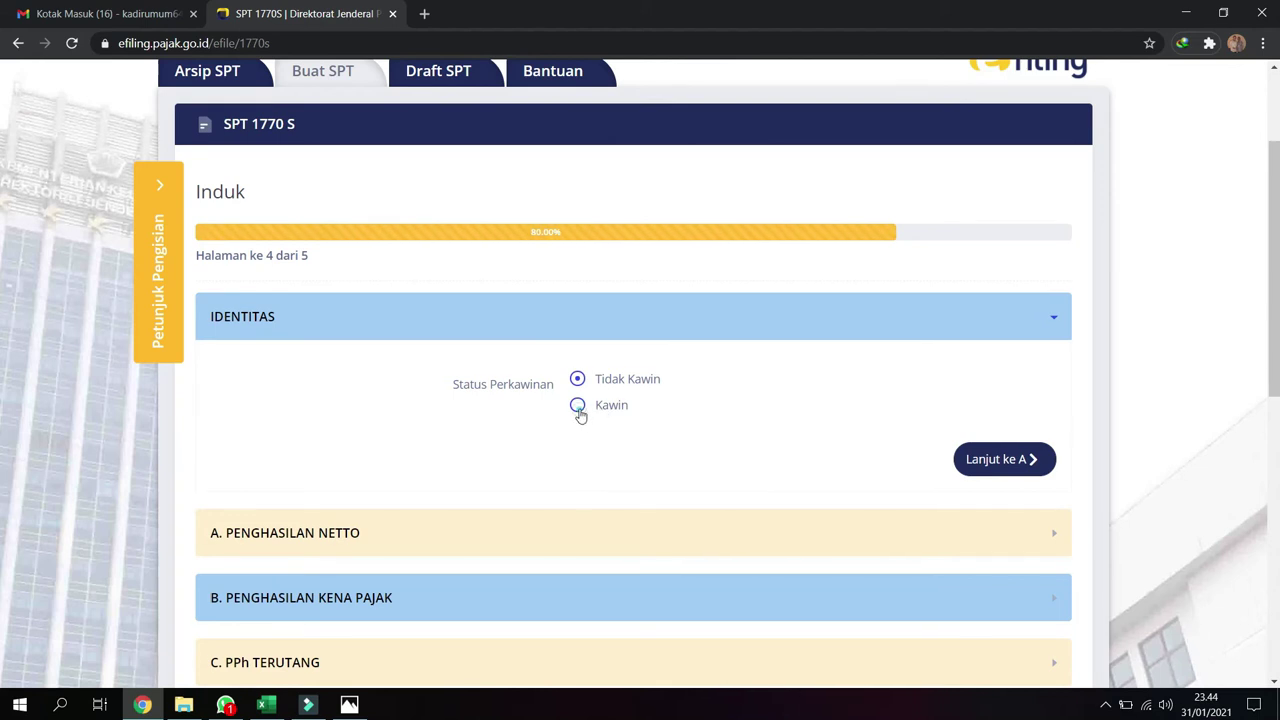
left_click(579, 406)
left_click(996, 552)
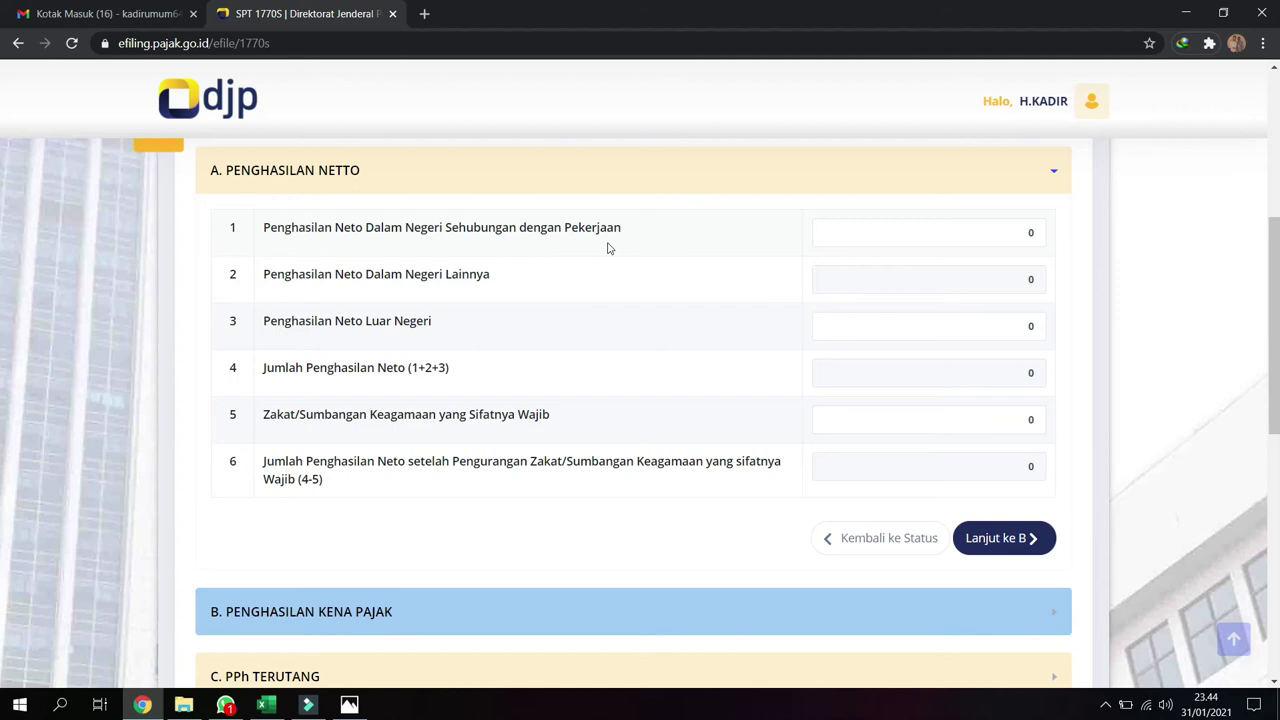
Enter 76.106.287 as domestic employment net income in row 1 and continue to Part B
left_click(1014, 243)
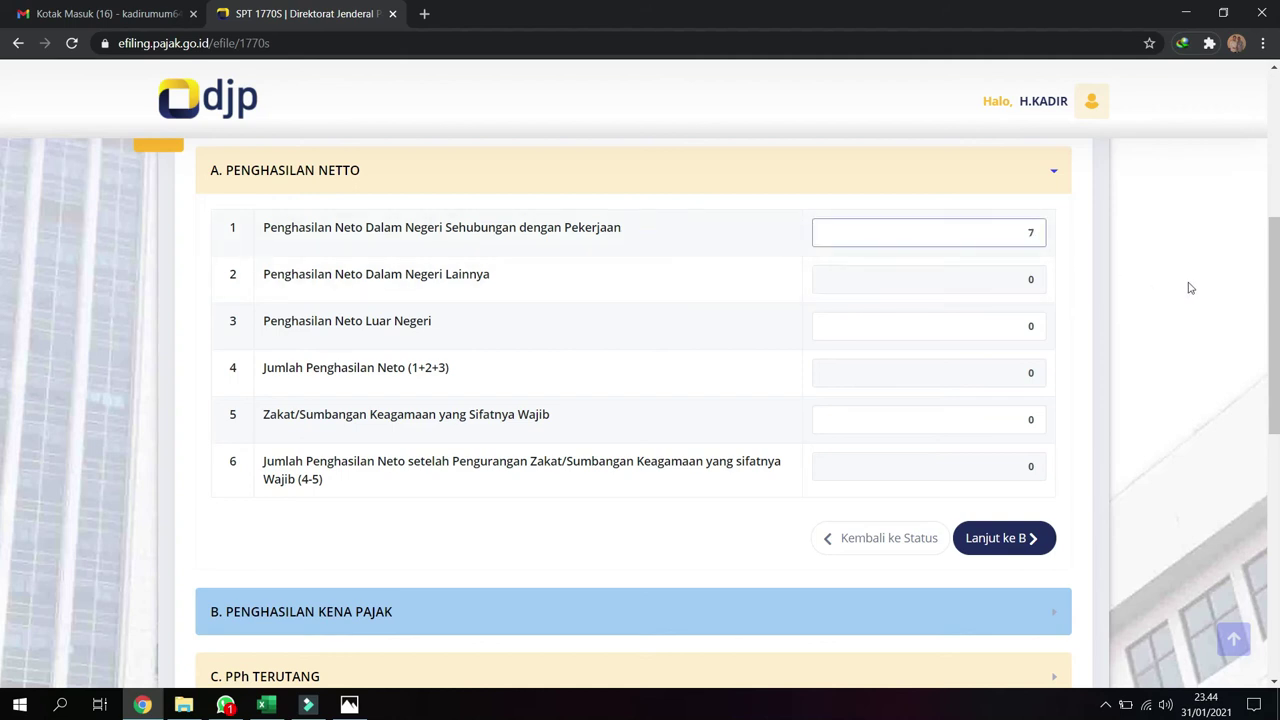
type("76.106.287")
key("Tab")
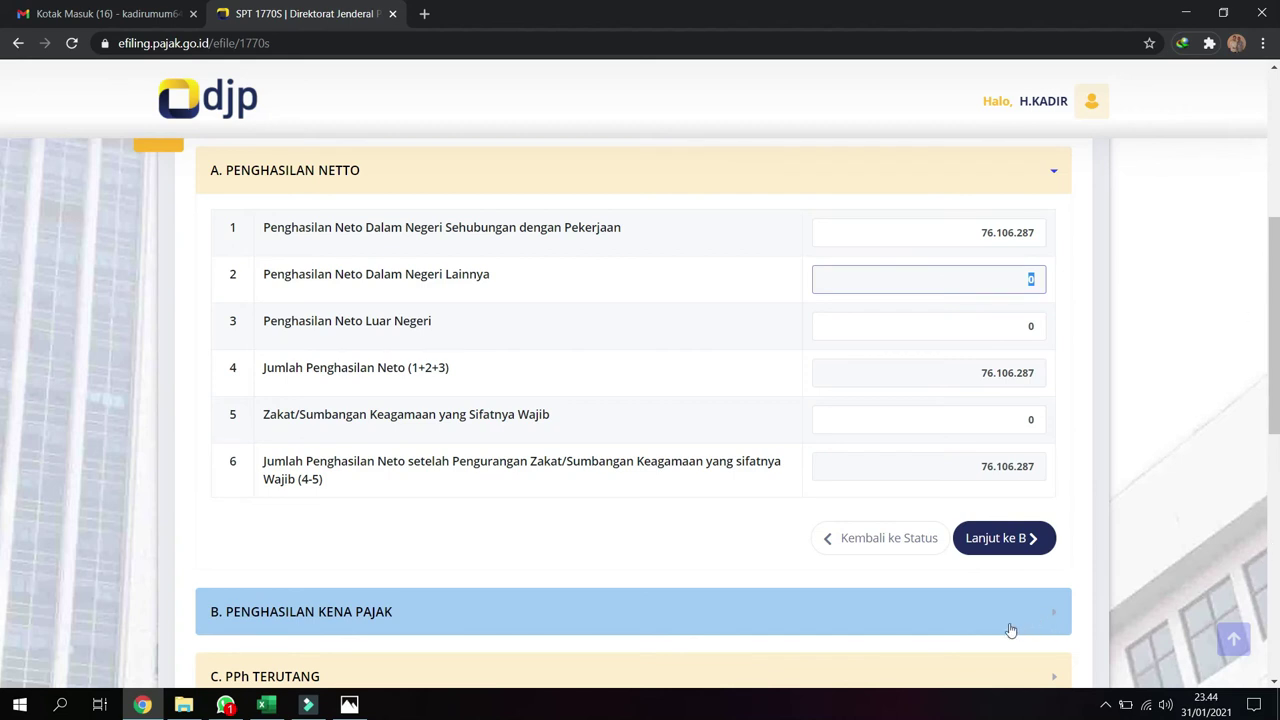
left_click(988, 538)
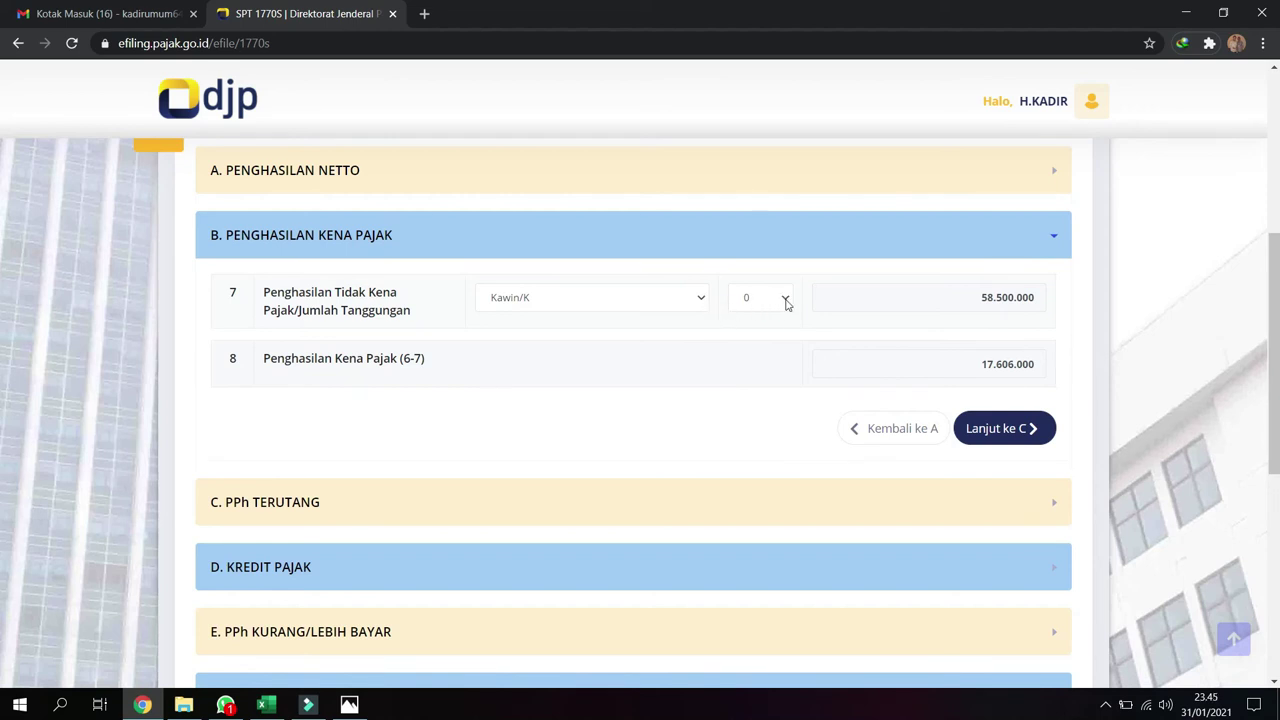
Set dependants to 2 for taxable income of 8.606.000, then check the tax due and refund rows
left_click(786, 304)
left_click(757, 348)
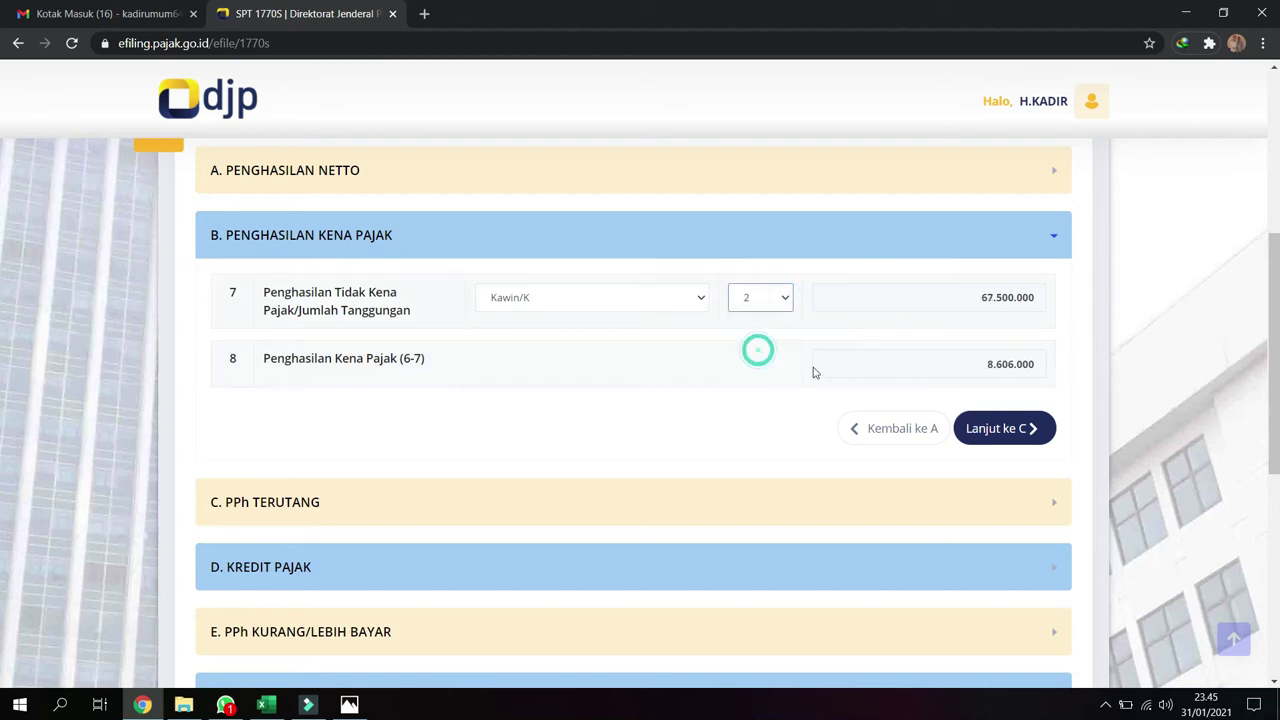
left_click(998, 430)
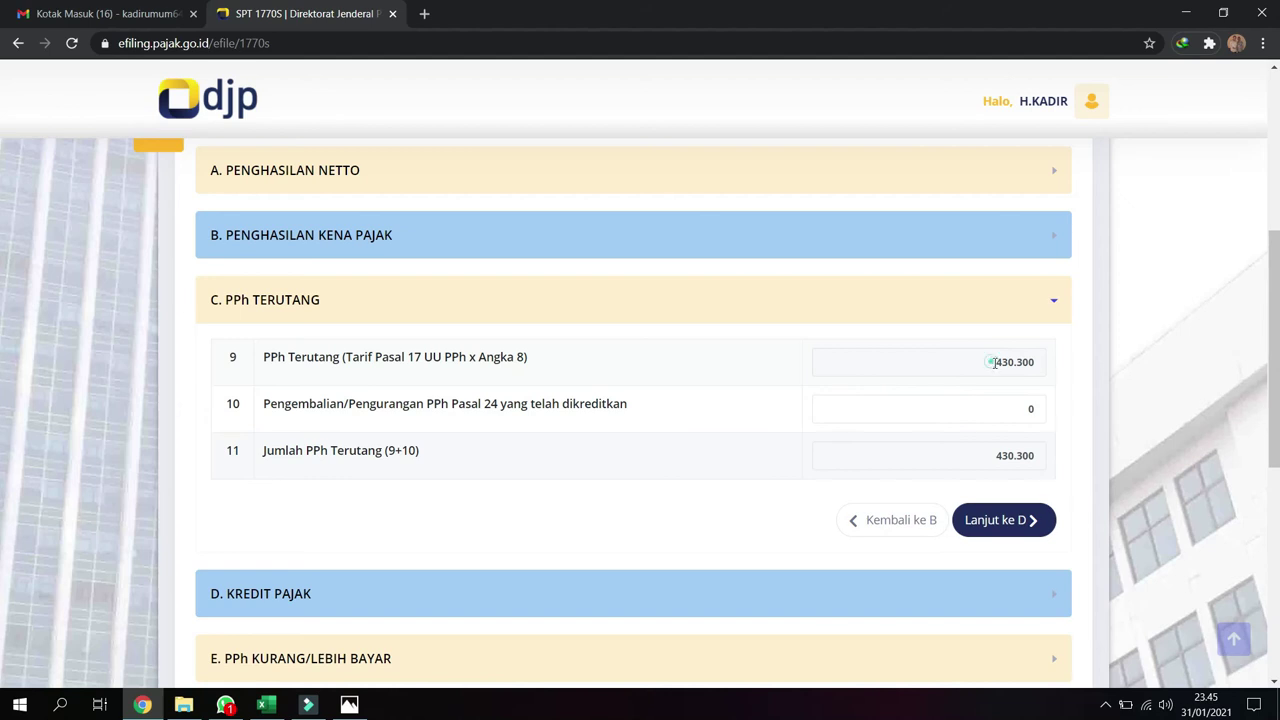
left_click_drag(993, 362, 1040, 368)
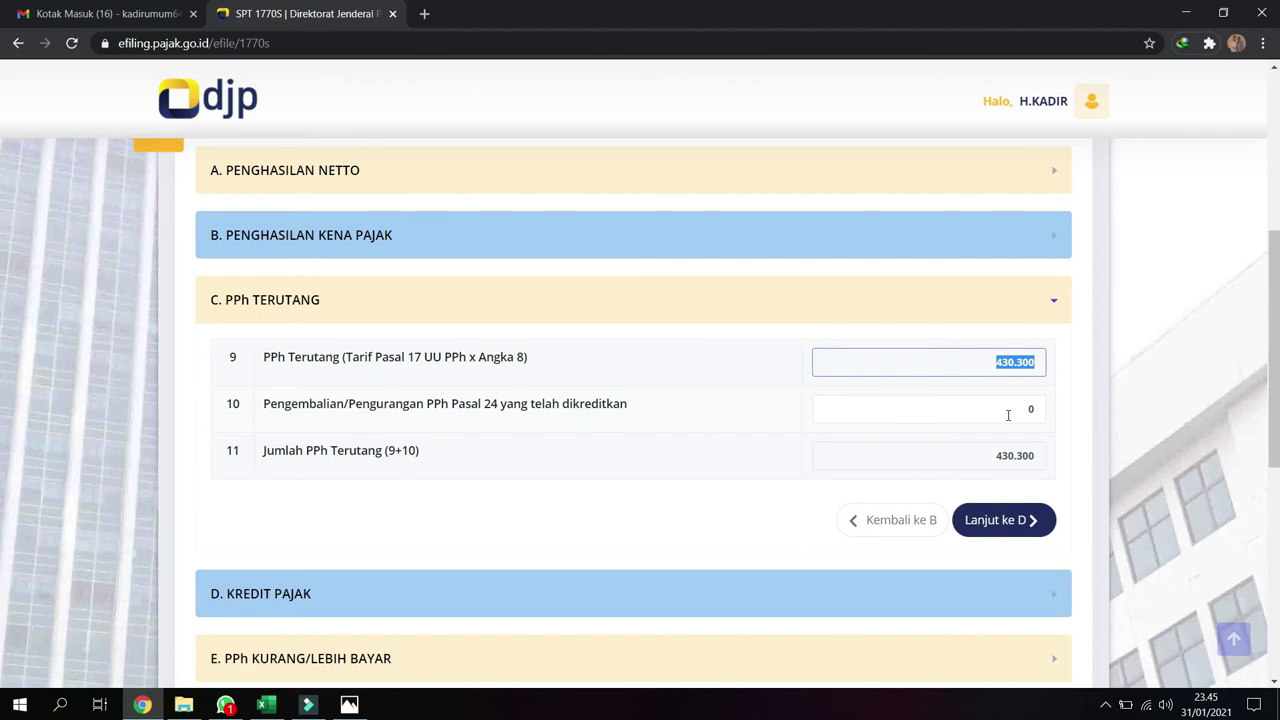
left_click(1008, 413)
Step through the tax credit, underpaid/overpaid (Nihil, 0 due) and instalment sections to the Pernyataan
left_click(1020, 535)
scroll(918, 445, "down", 3)
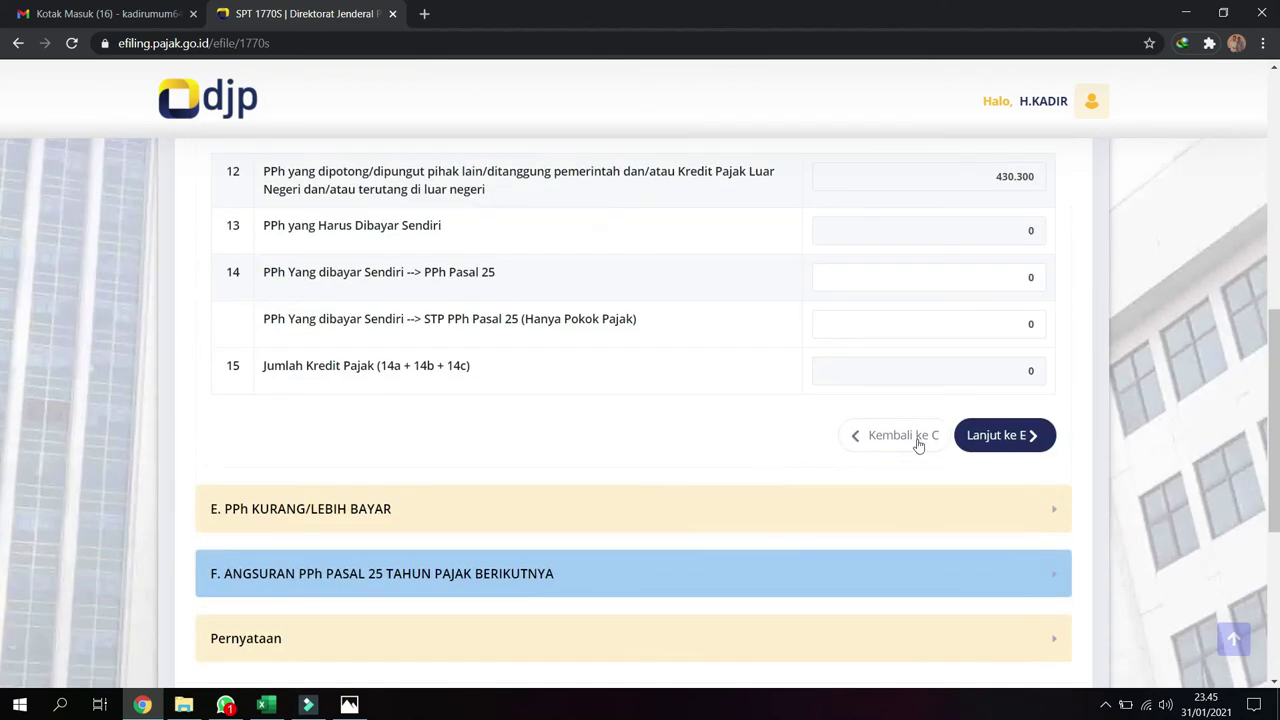
left_click(1000, 438)
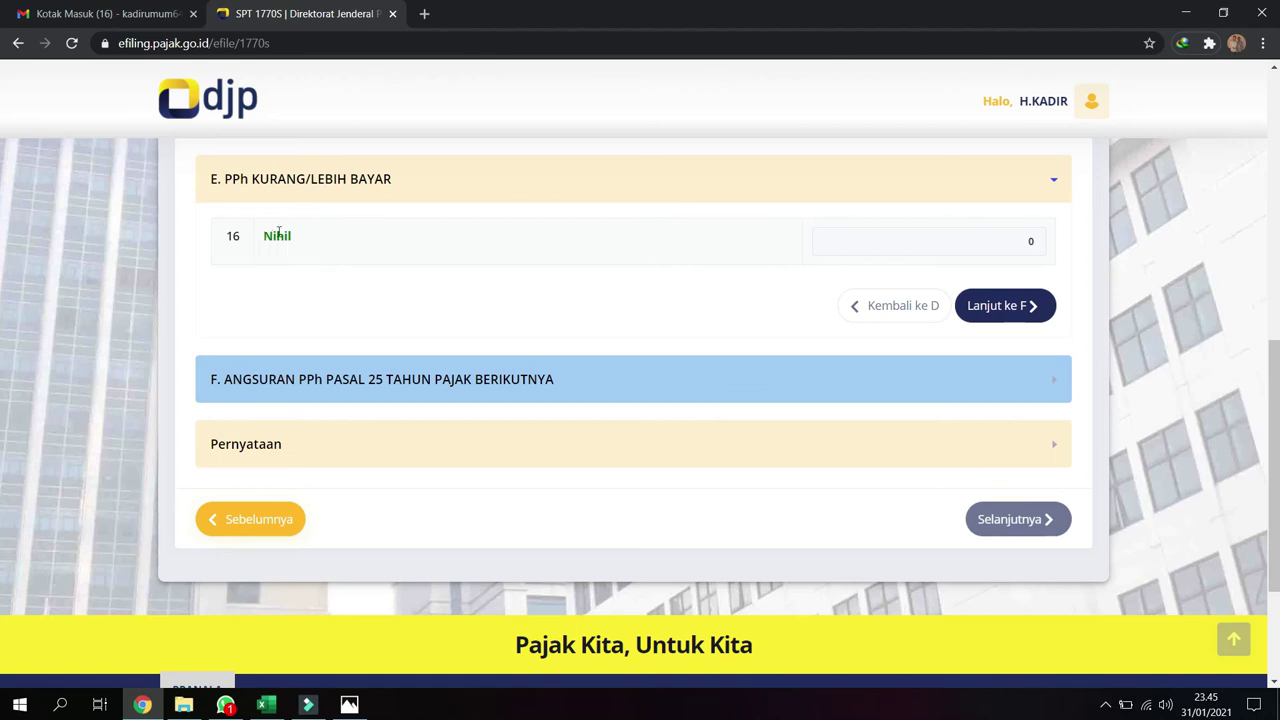
left_click(1027, 316)
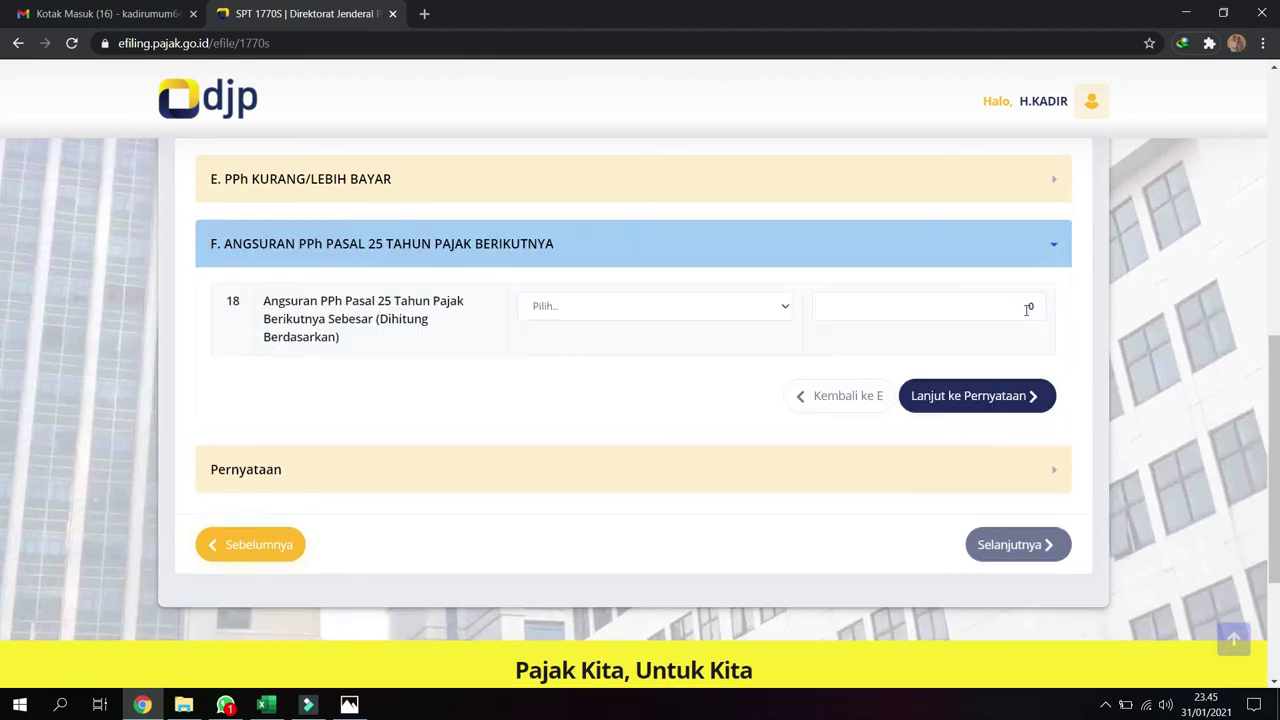
left_click(1003, 408)
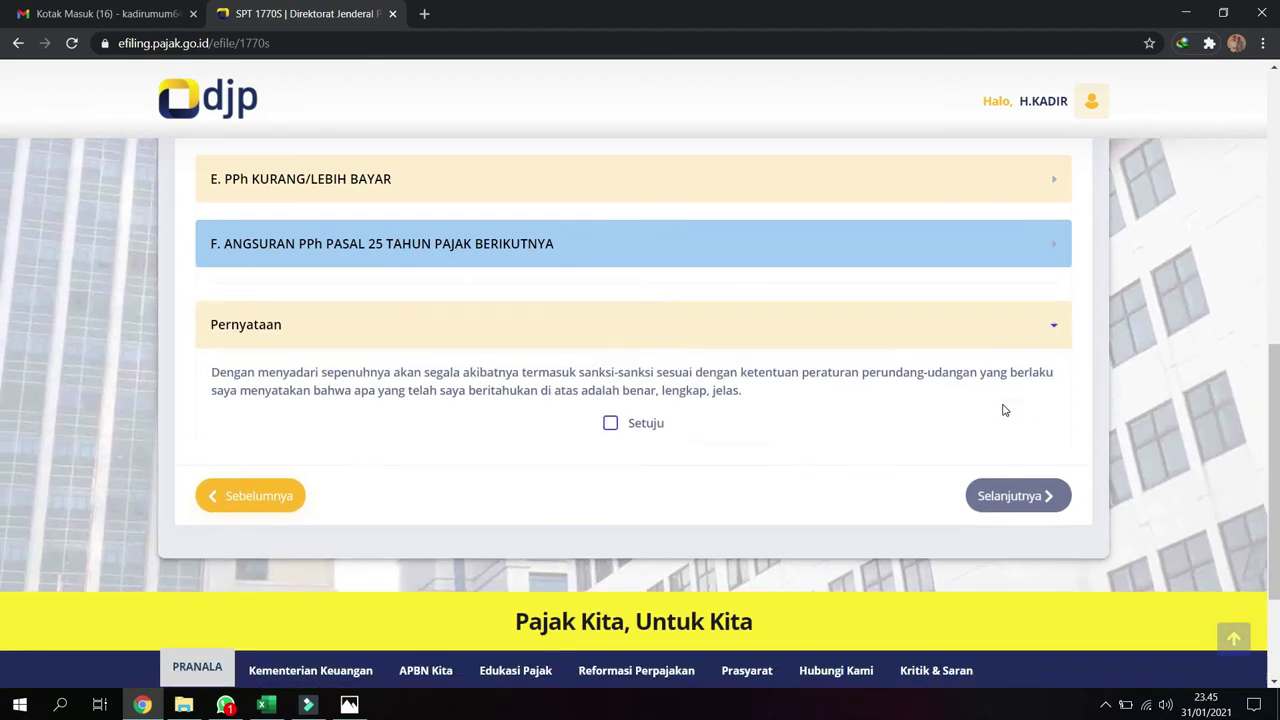
Agree to the Setuju declaration and continue to the SPT submission page
left_click(610, 408)
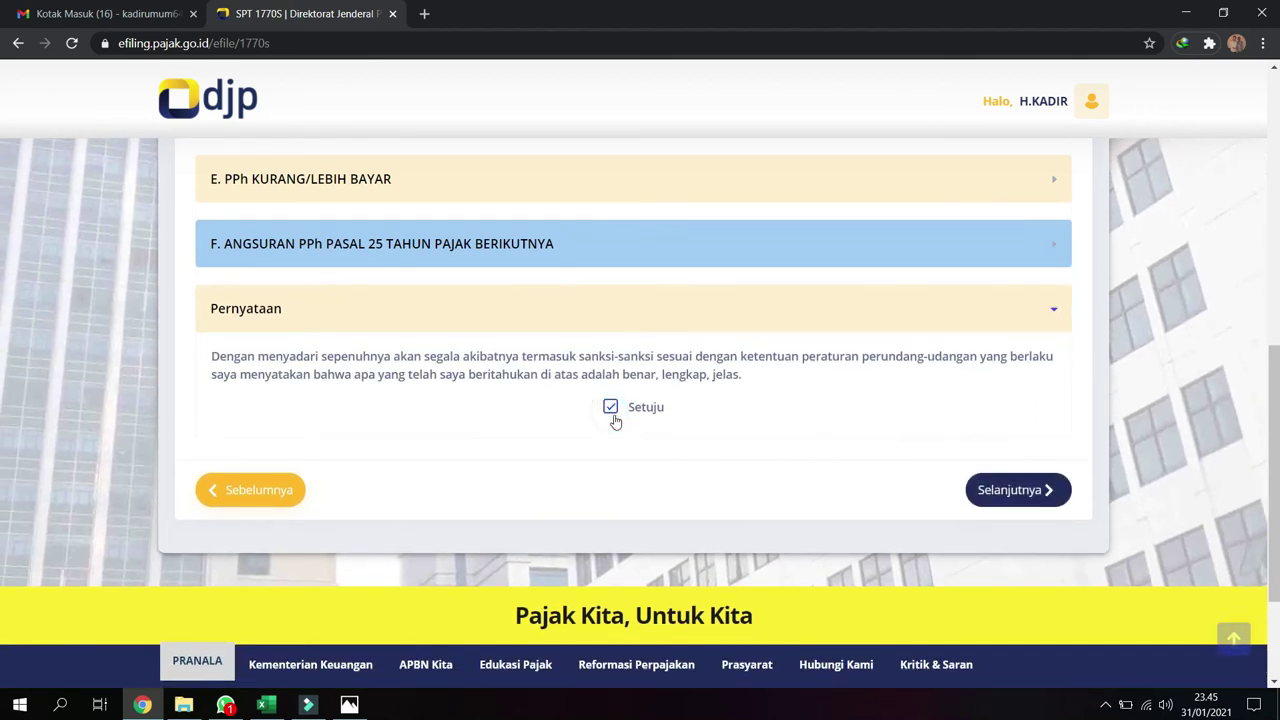
left_click(1018, 490)
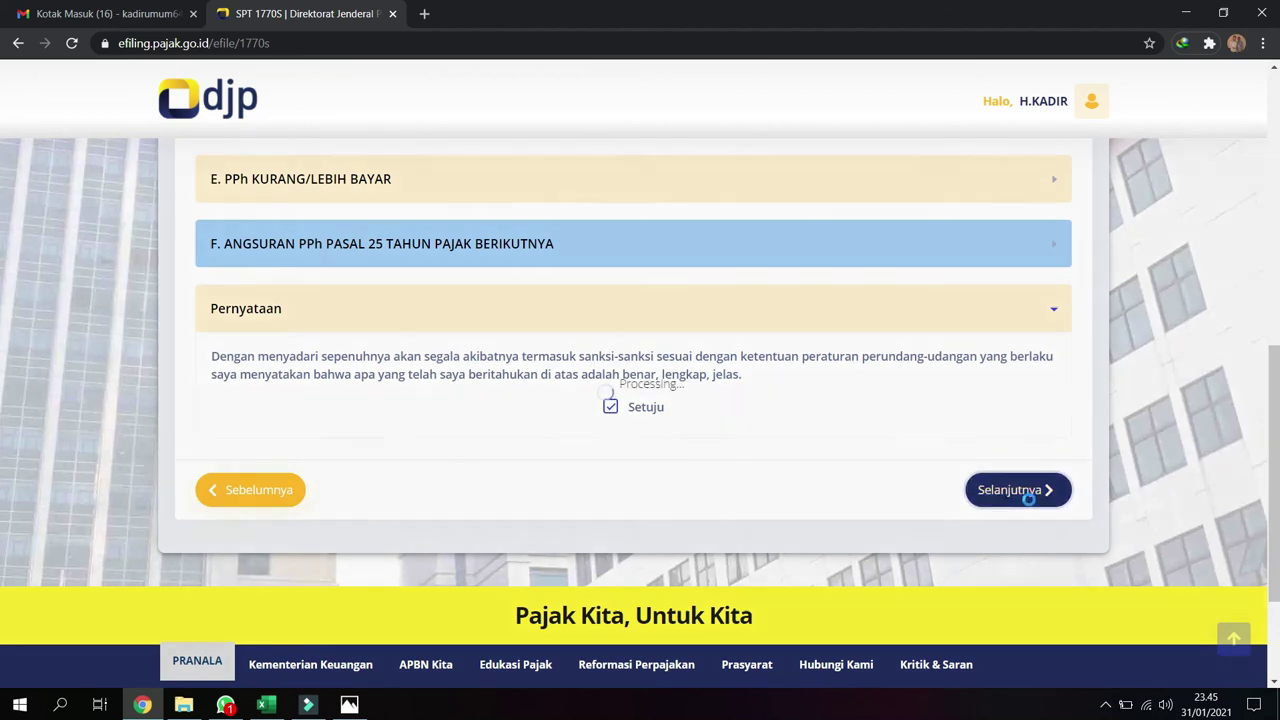
scroll(724, 456, "down", 1)
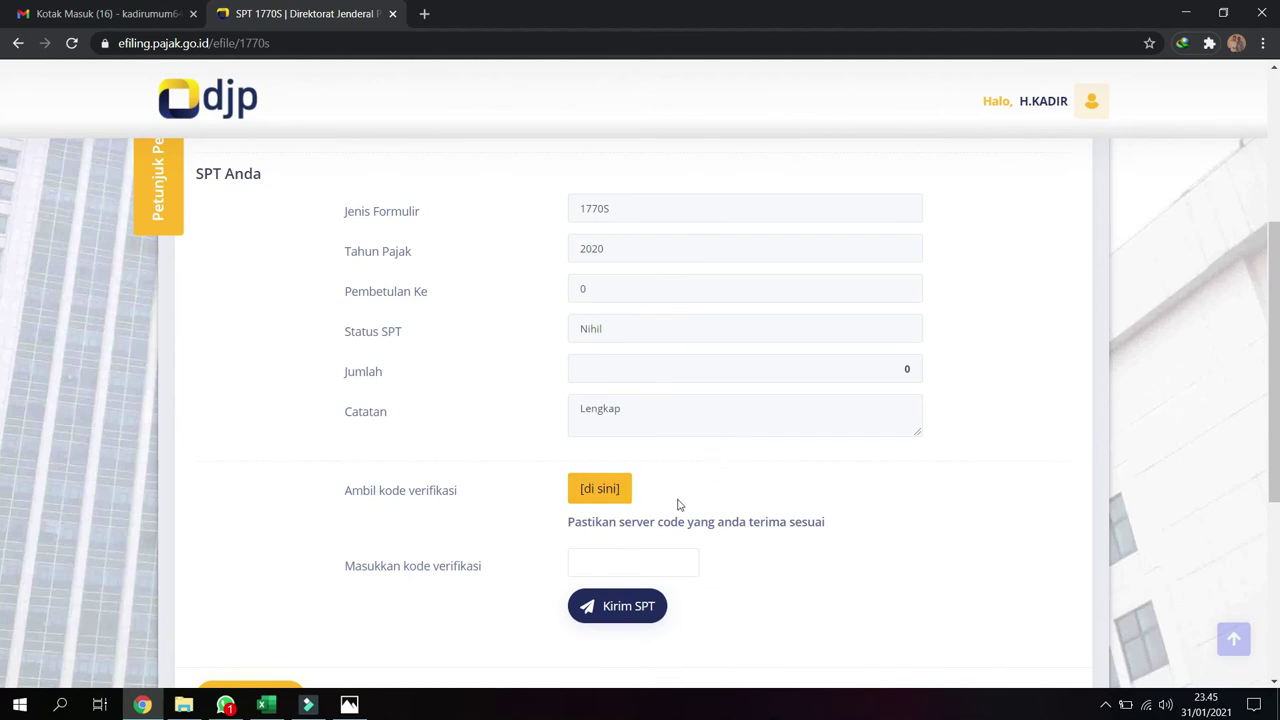
Request the verification code by Email and confirm it was sent
left_click(608, 491)
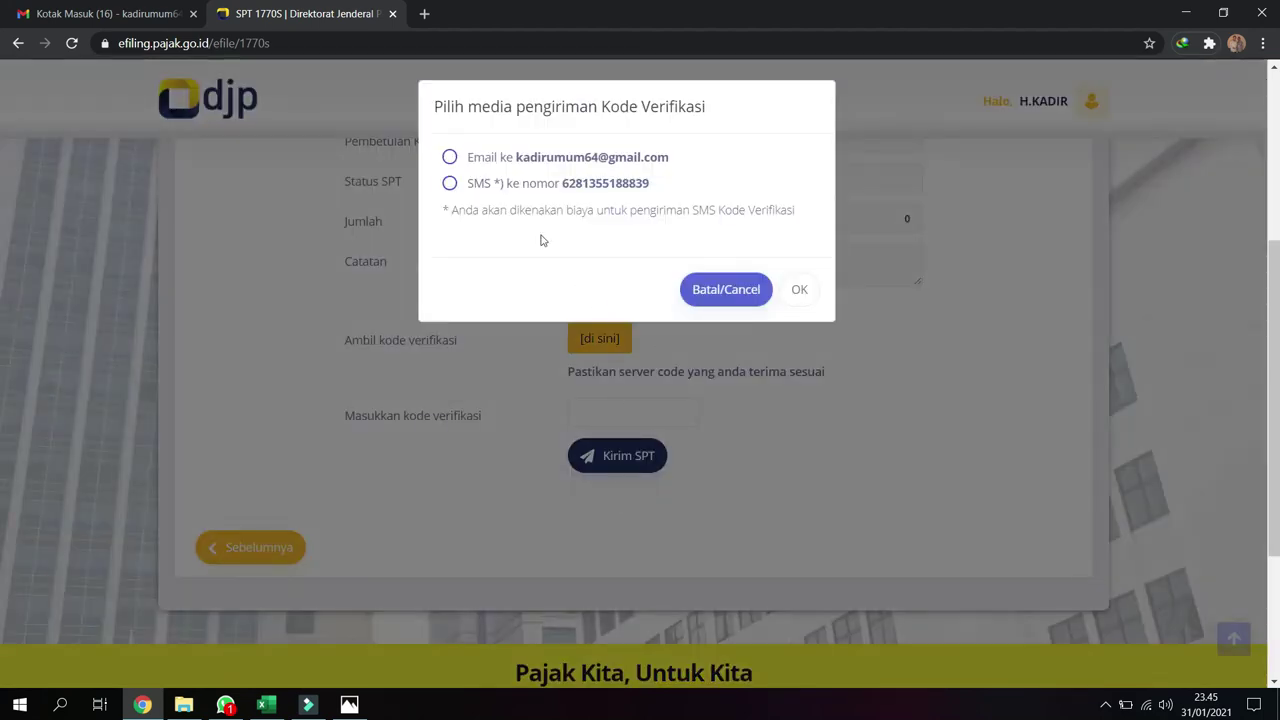
left_click(449, 157)
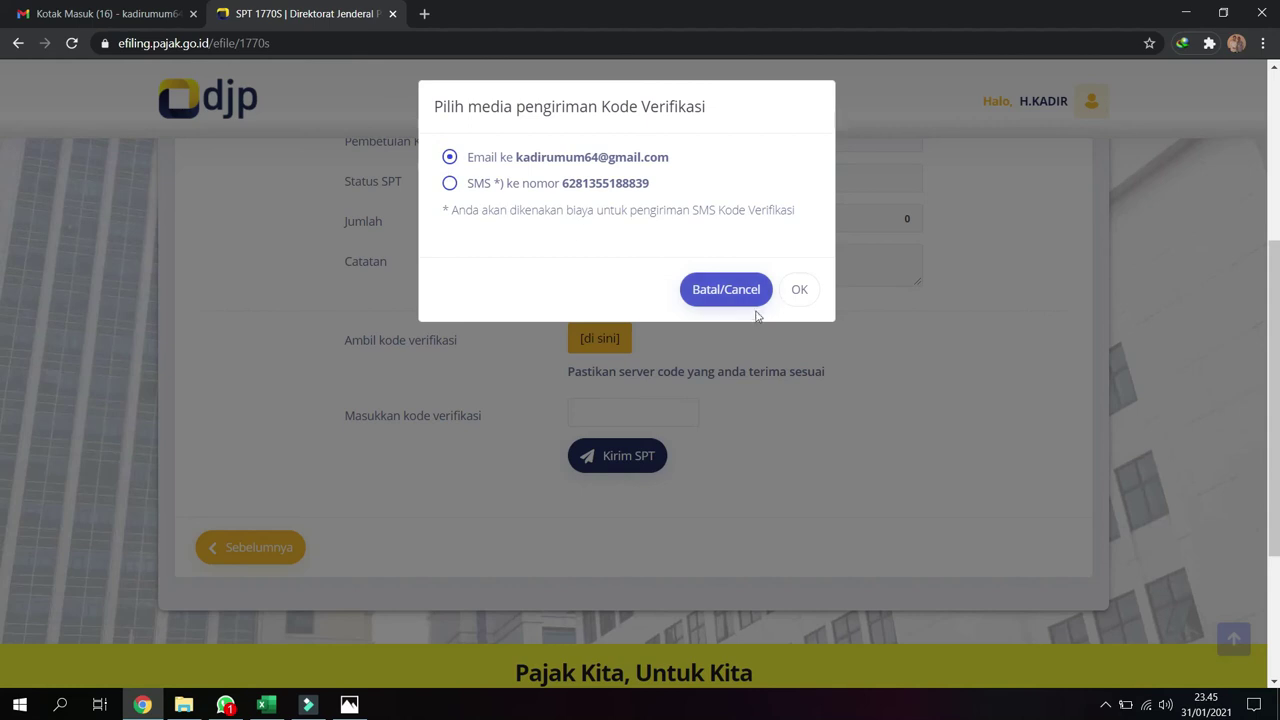
left_click(797, 291)
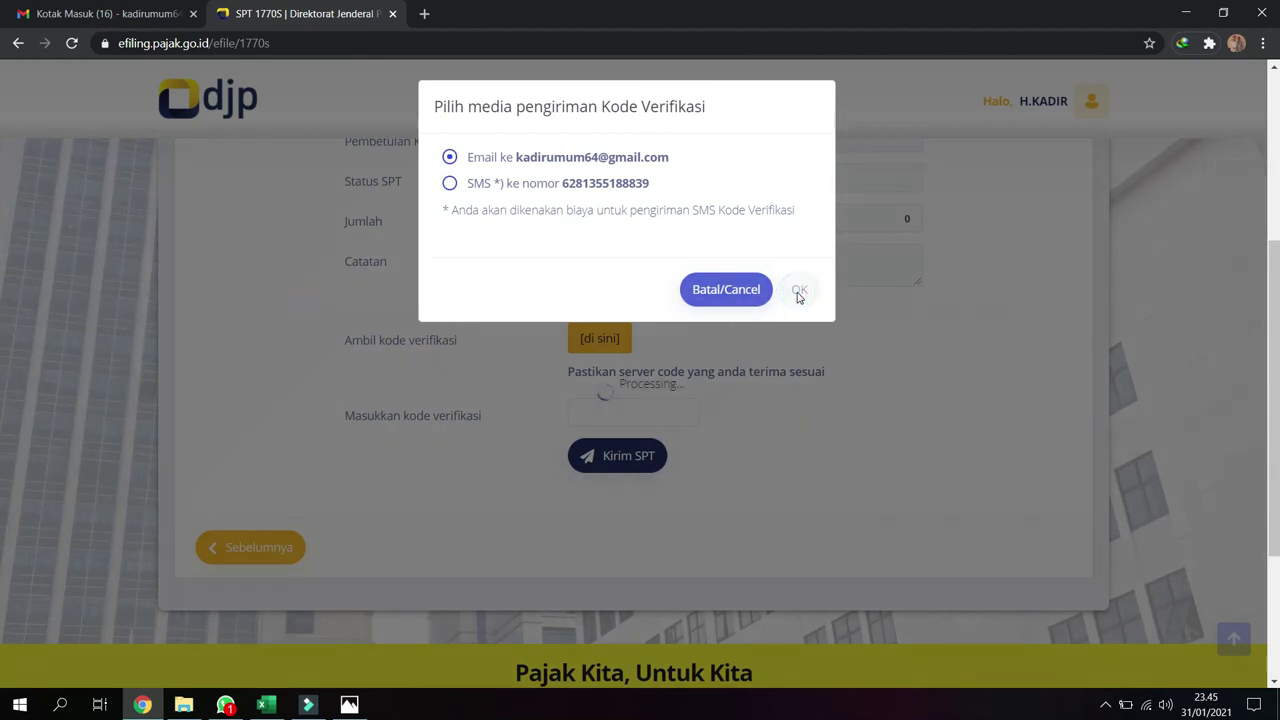
left_click(647, 461)
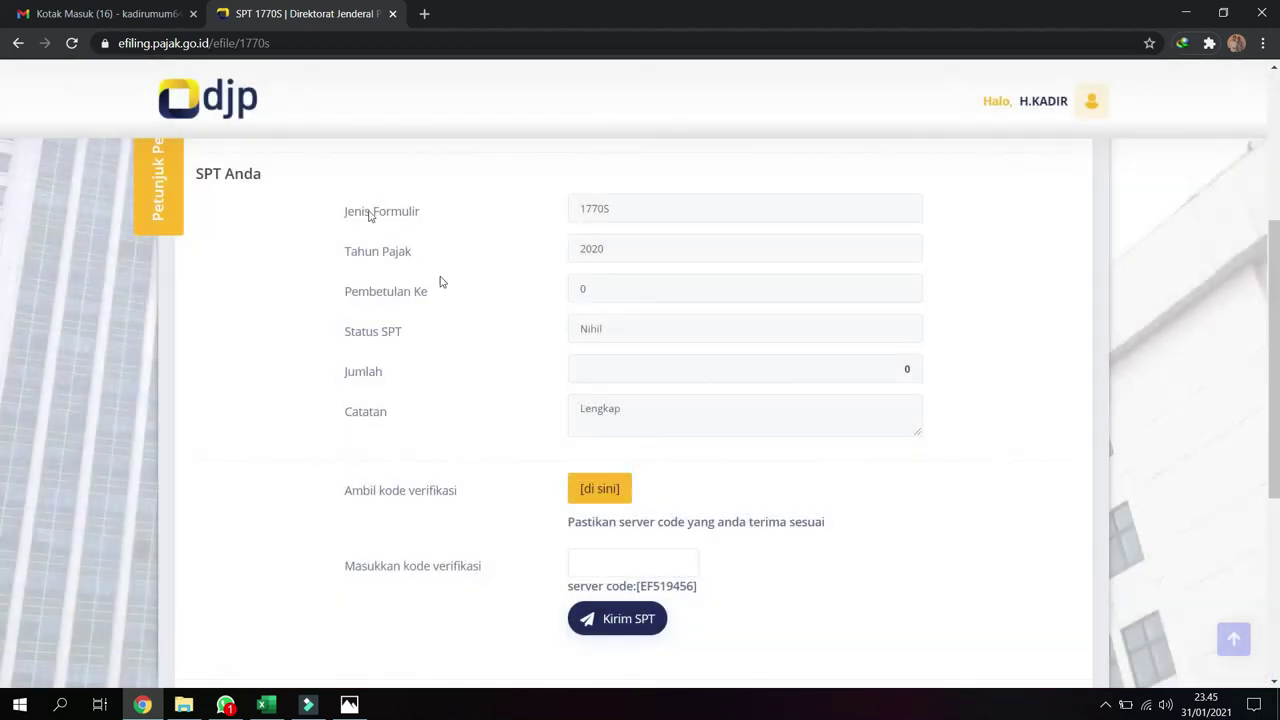
left_click(130, 14)
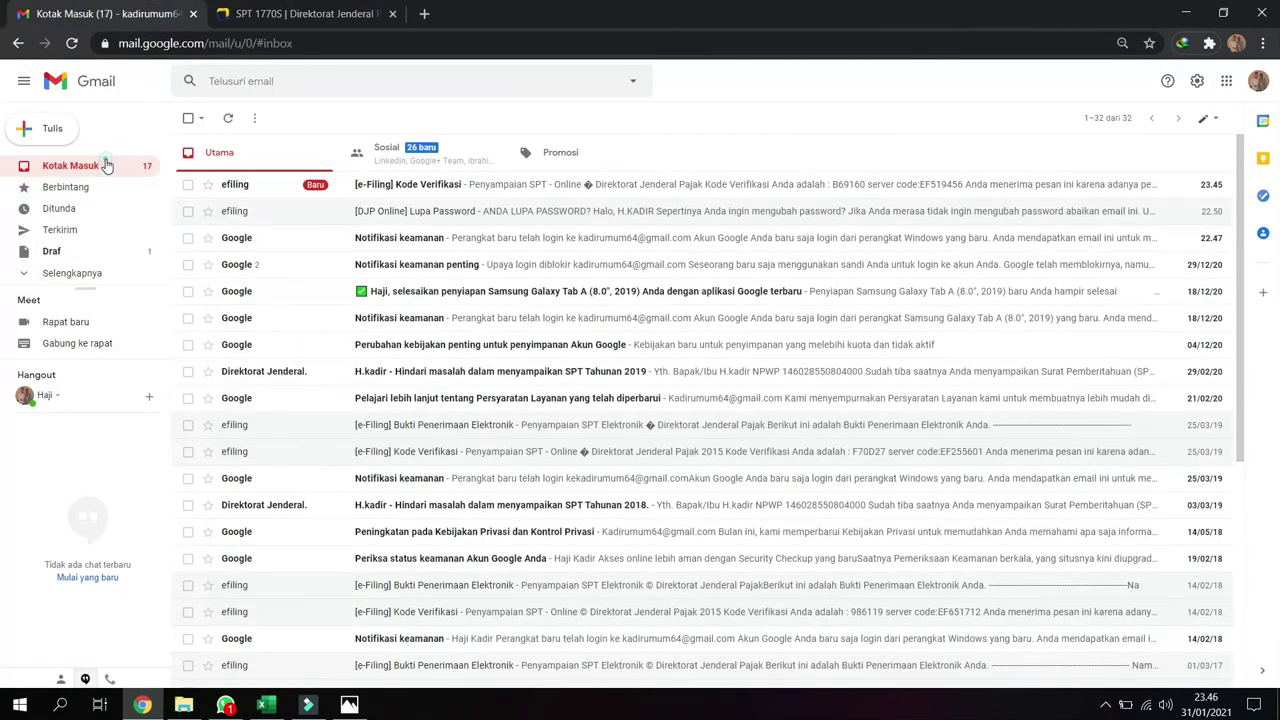
Open the [e-Filing] Kode Verifikasi email in Gmail and copy its verification code
left_click(105, 165)
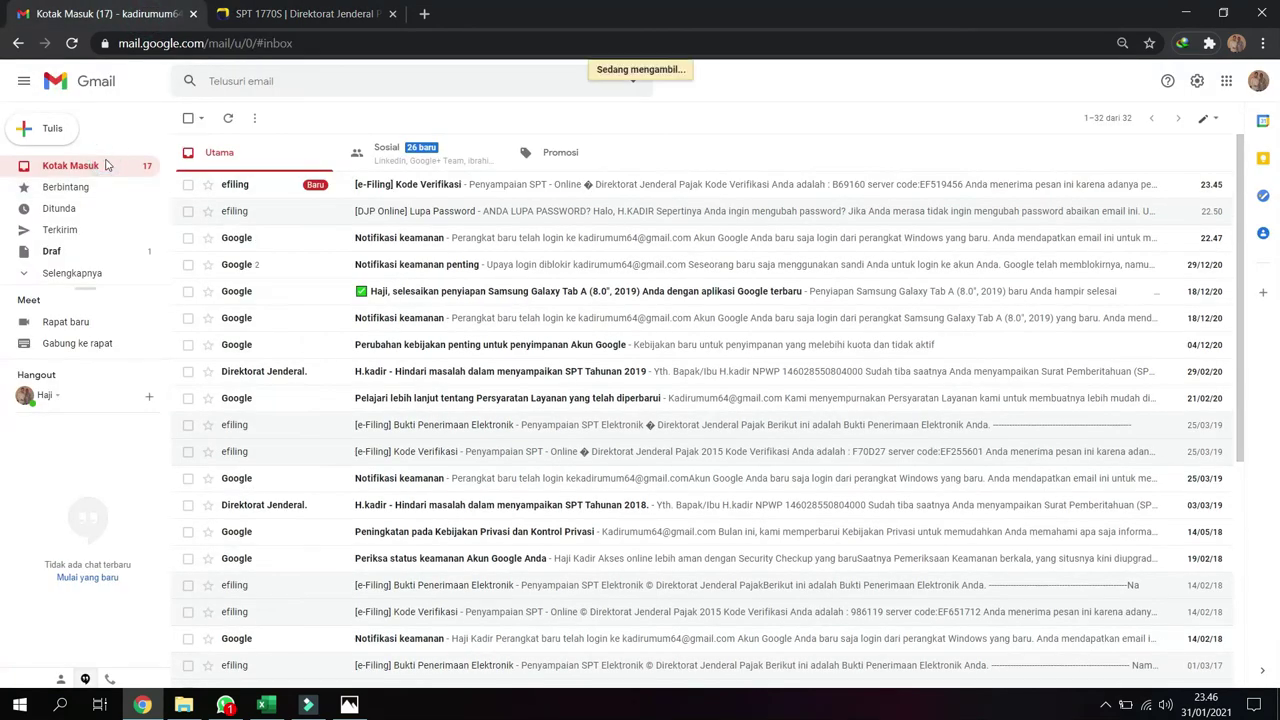
left_click(415, 188)
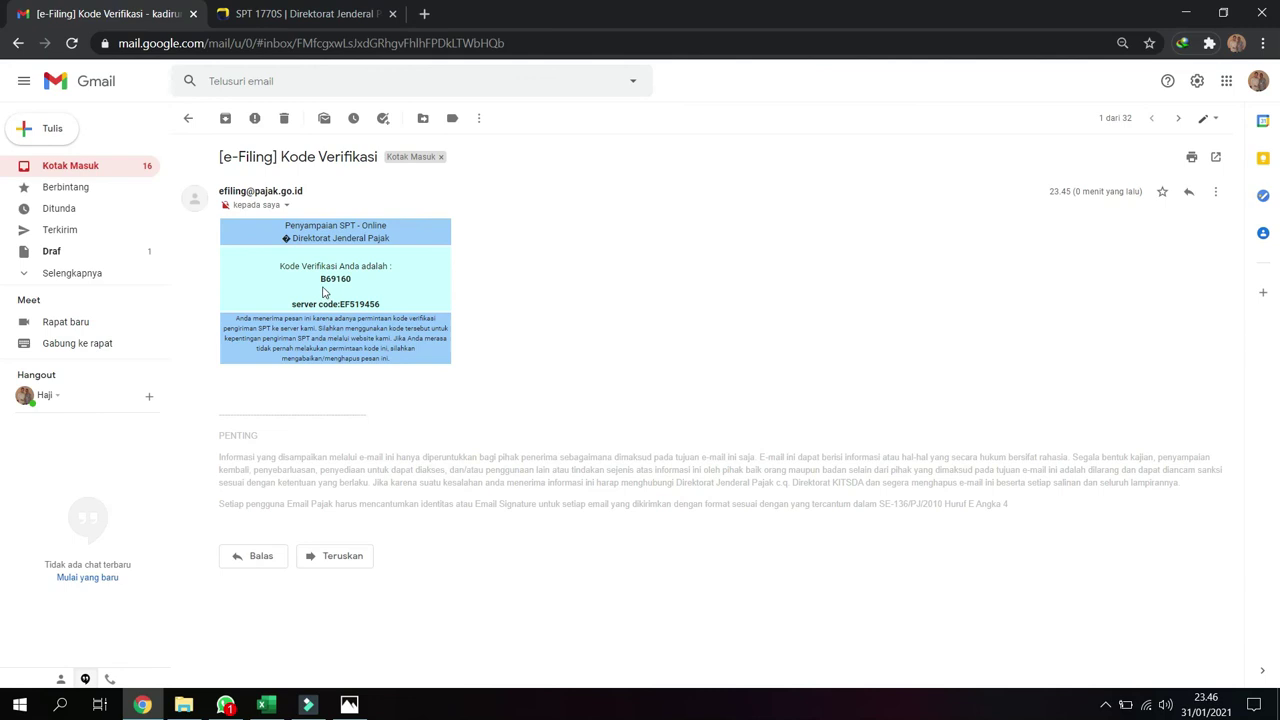
left_click_drag(320, 285, 351, 283)
right_click(340, 282)
left_click(321, 282)
double_click(322, 280)
right_click(346, 280)
left_click(372, 290)
left_click(322, 14)
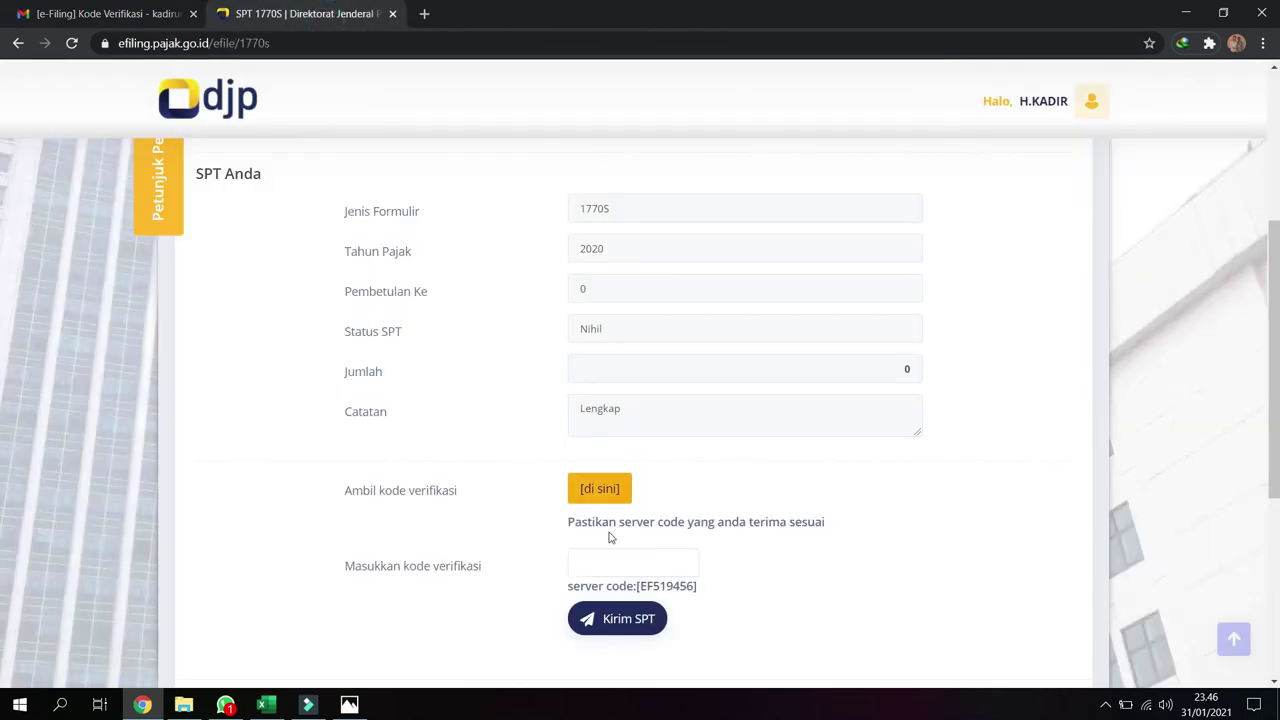
Paste the emailed code, send the 2020 1770S return with Kirim SPT, and rate the service Puas
left_click_drag(606, 534, 597, 566)
left_click(600, 564)
right_click(600, 564)
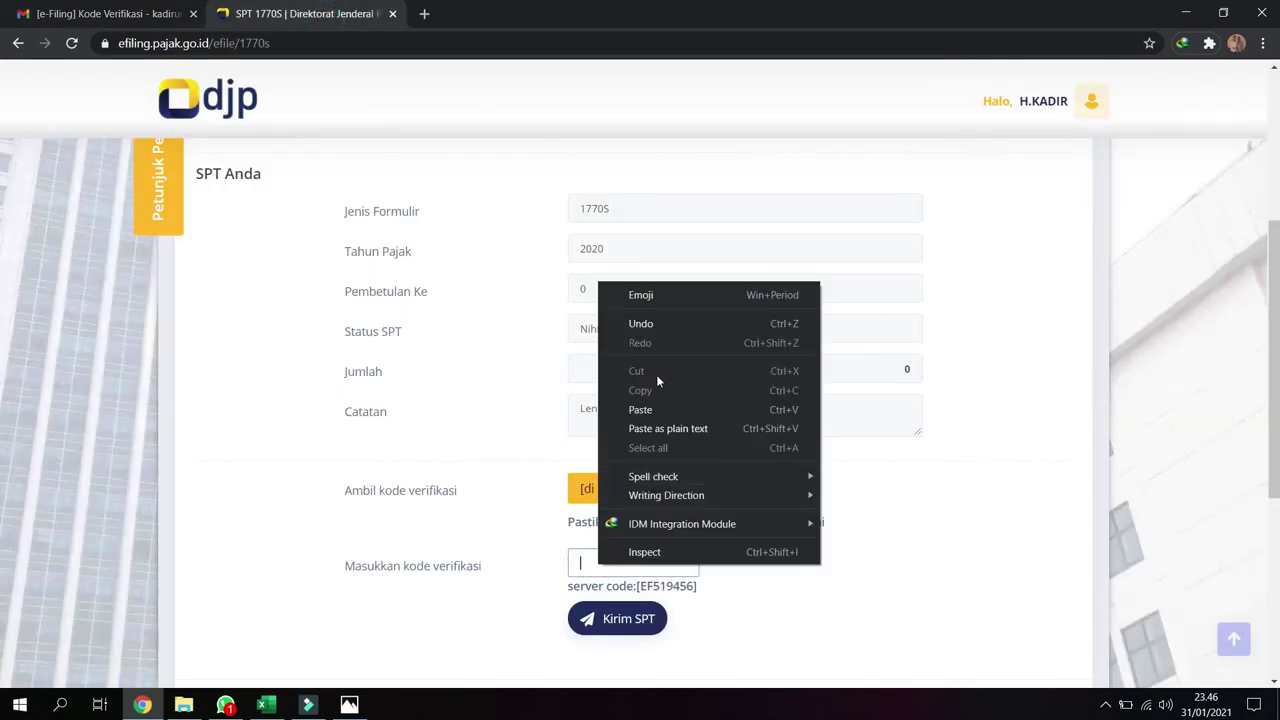
left_click(640, 409)
left_click(645, 620)
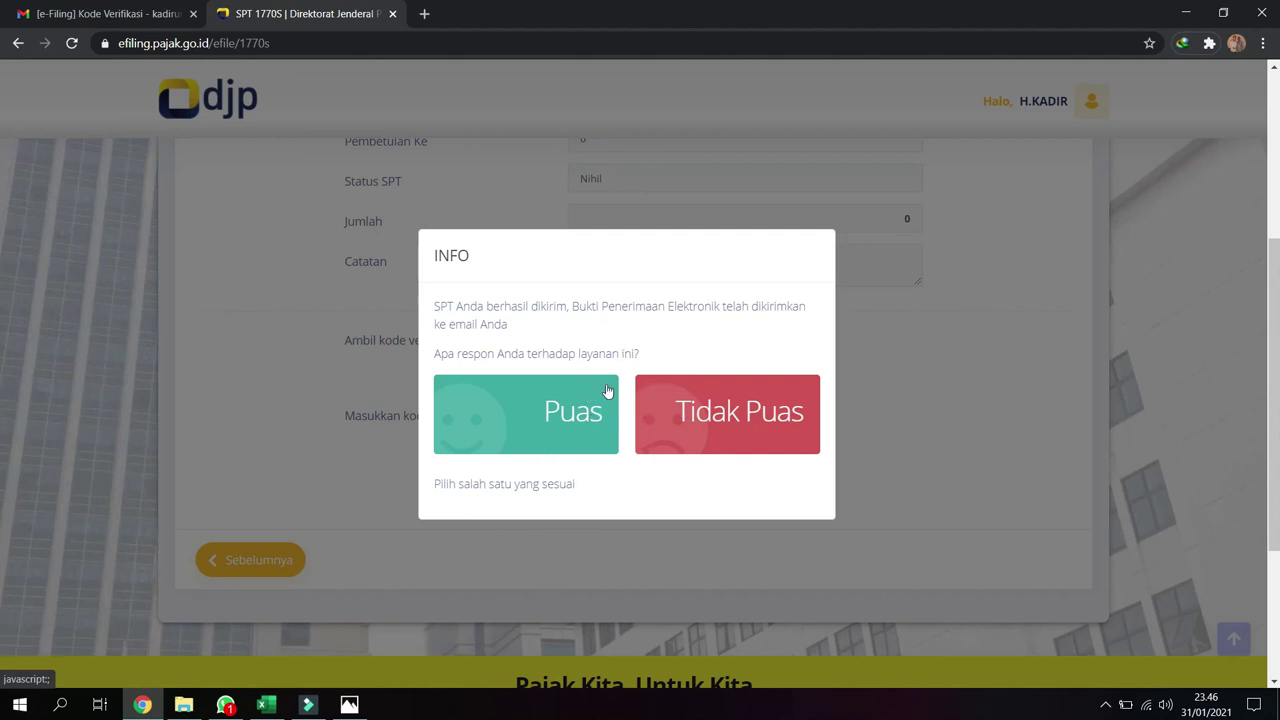
left_click(575, 433)
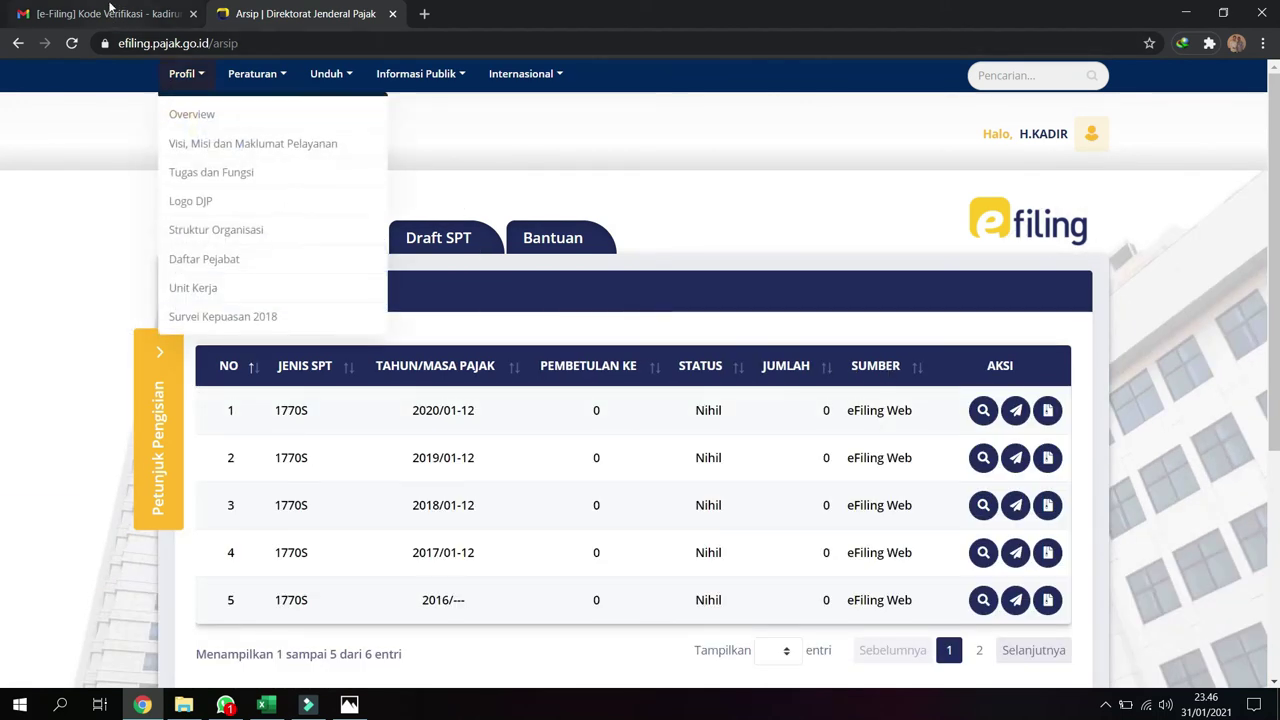
Open the [e-Filing] Bukti Penerimaan Elektronik email in Gmail and preview it for printing
left_click(105, 13)
left_click(88, 175)
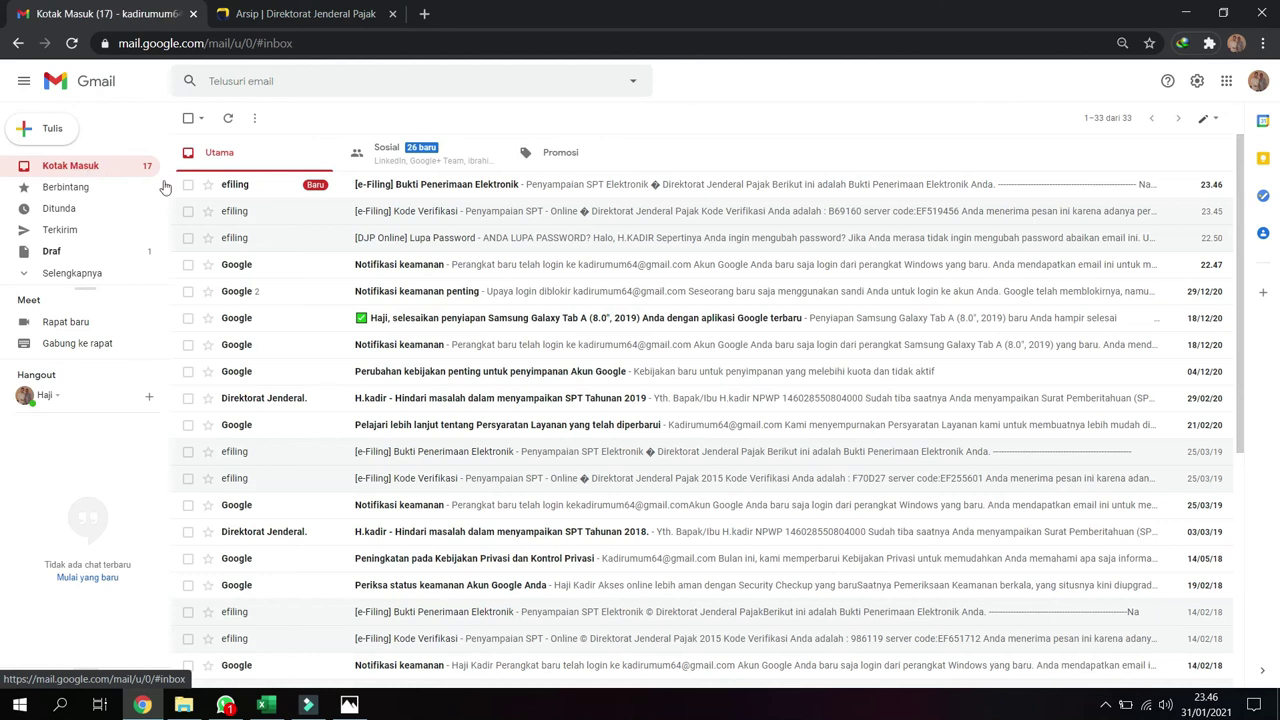
left_click(477, 193)
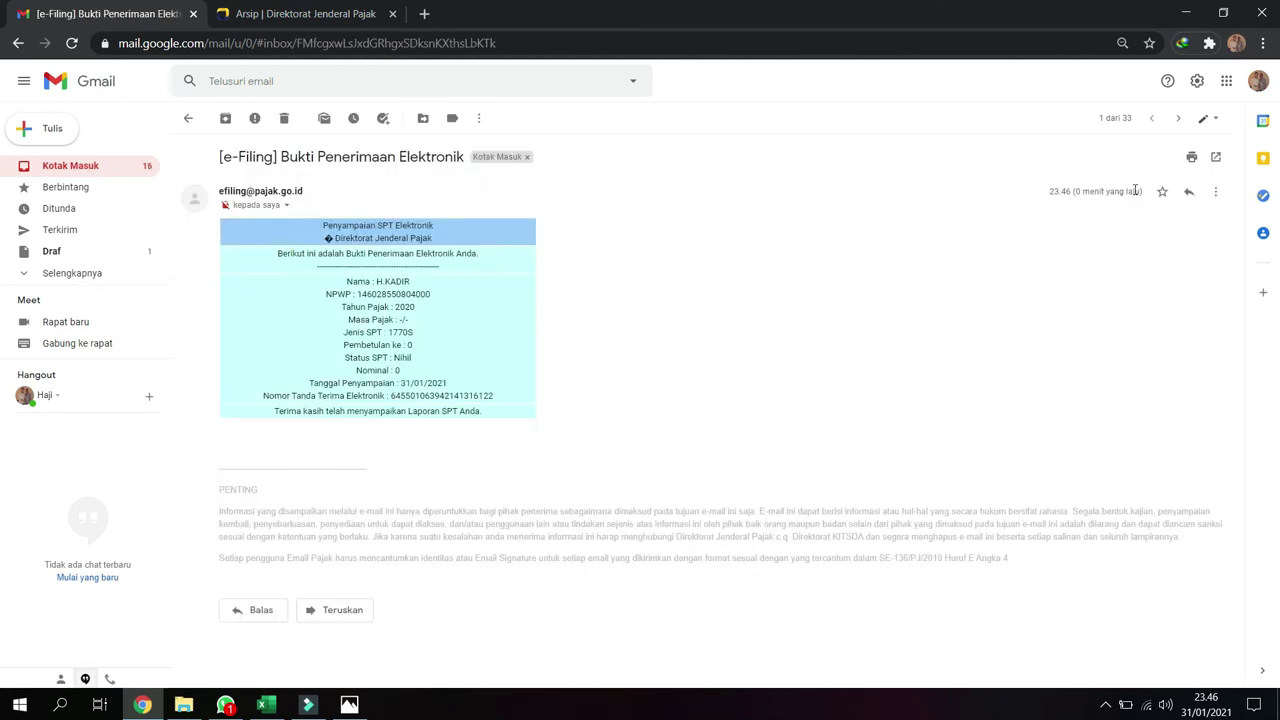
left_click(1191, 157)
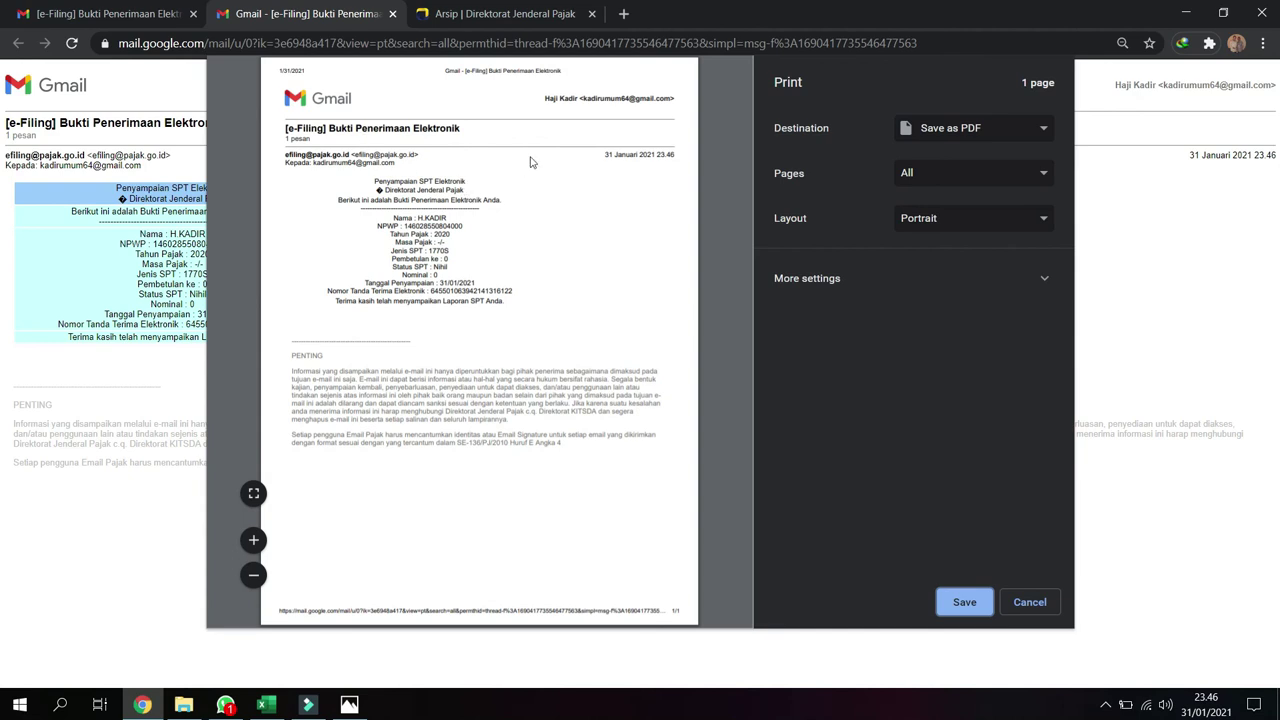
left_click(392, 14)
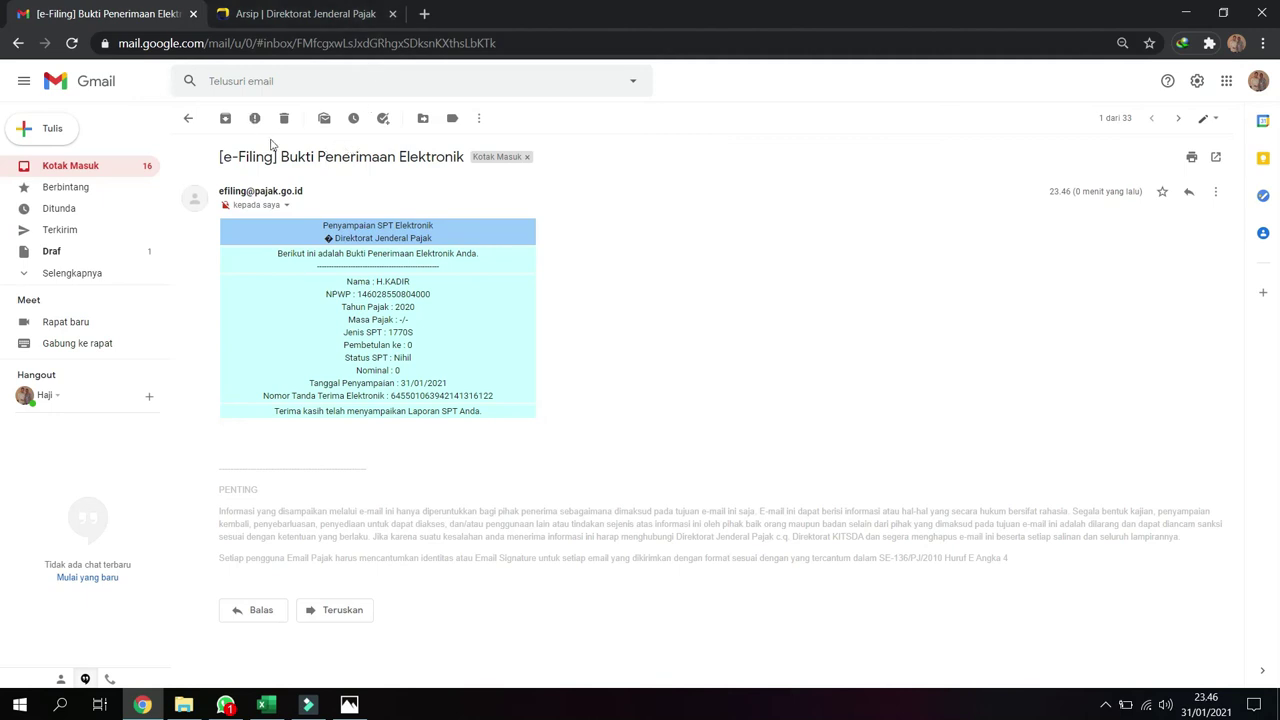